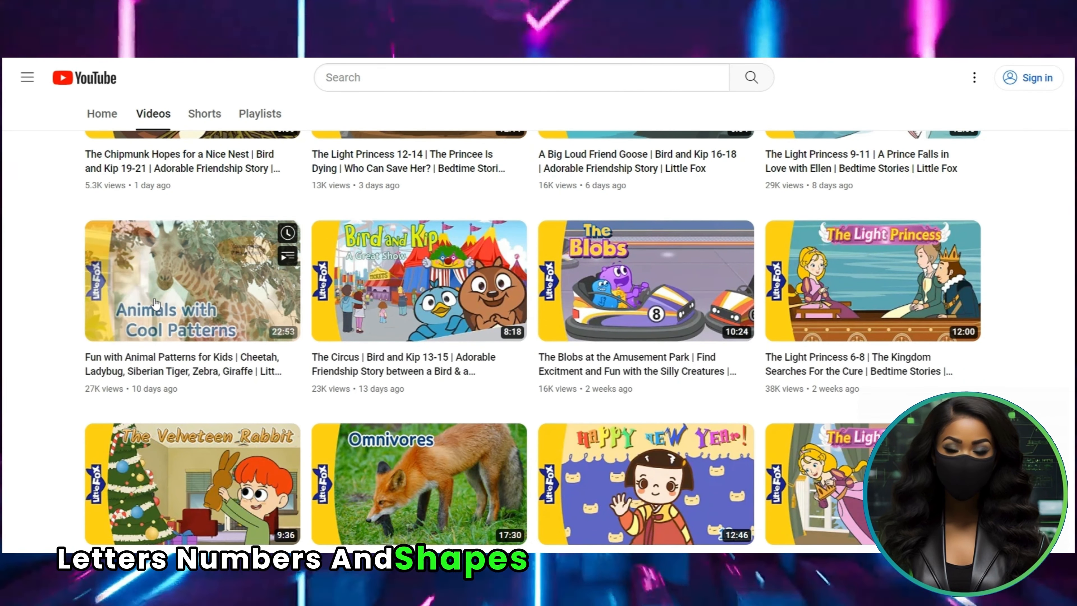
- Open the Little Fox "Fun with Animal Patterns for Kids" video and skim ahead through it in theater mode
left_click(156, 303)
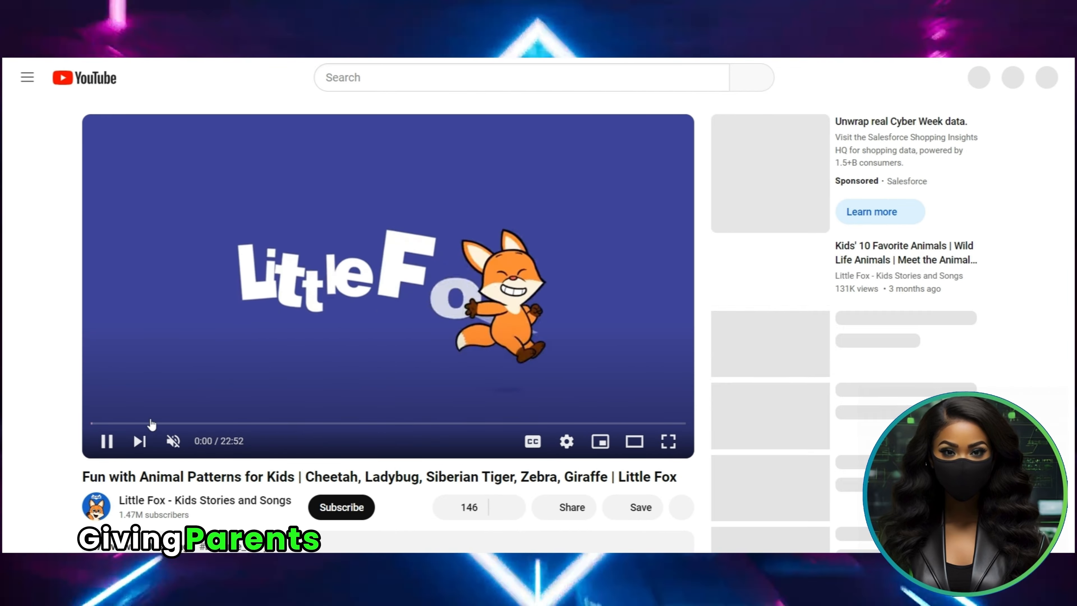
left_click(186, 365)
left_click(118, 423)
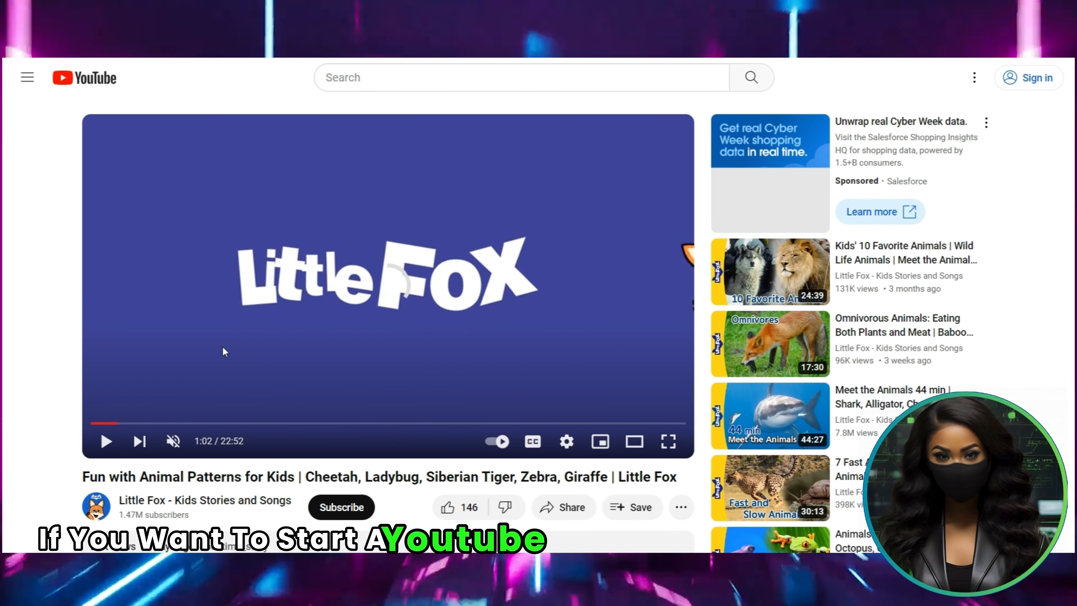
left_click(635, 441)
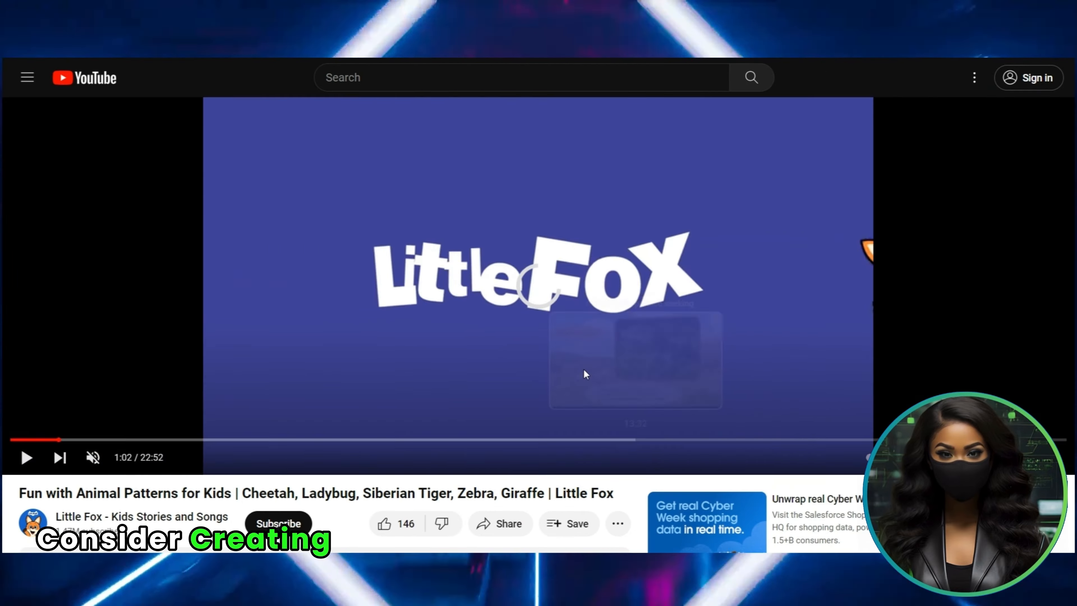
left_click(559, 337)
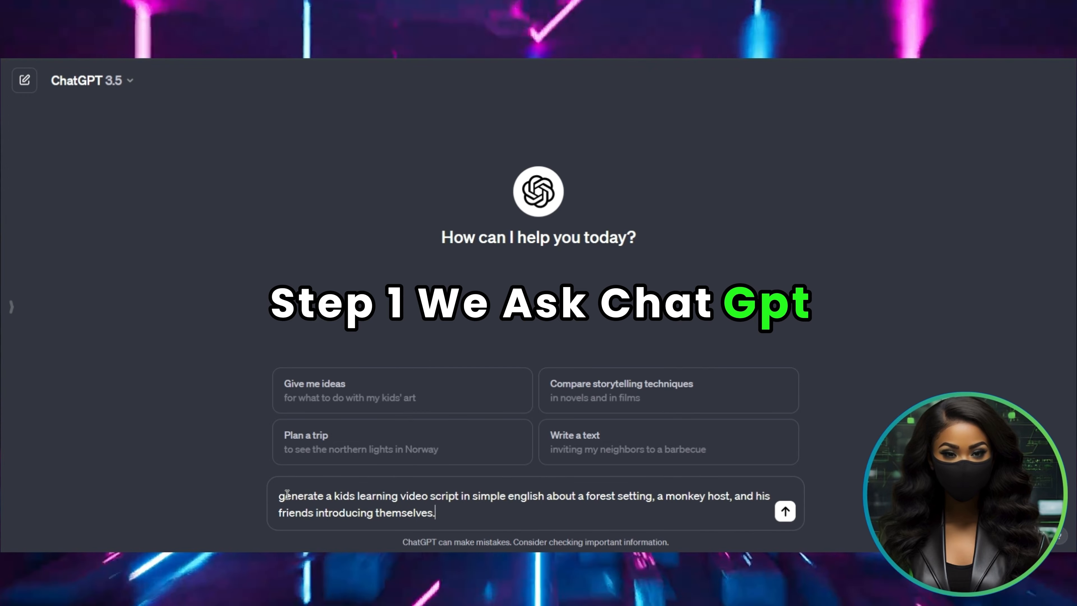
- Switch to ChatGPT and review the prompt for a kids learning video script about a forest setting with a monkey host and his friends
left_click_drag(278, 496, 447, 512)
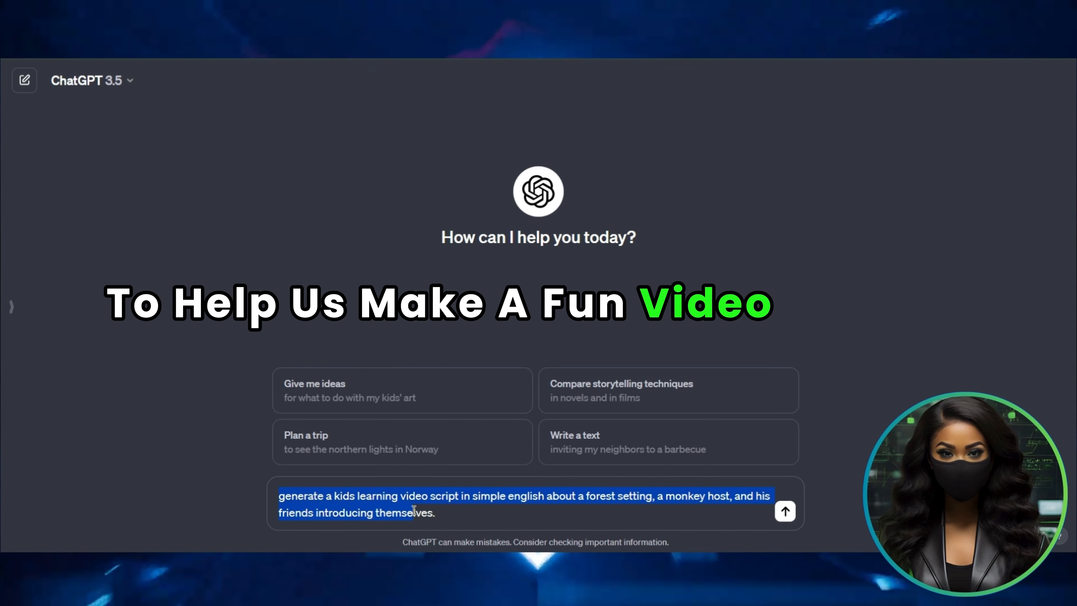
left_click(449, 512)
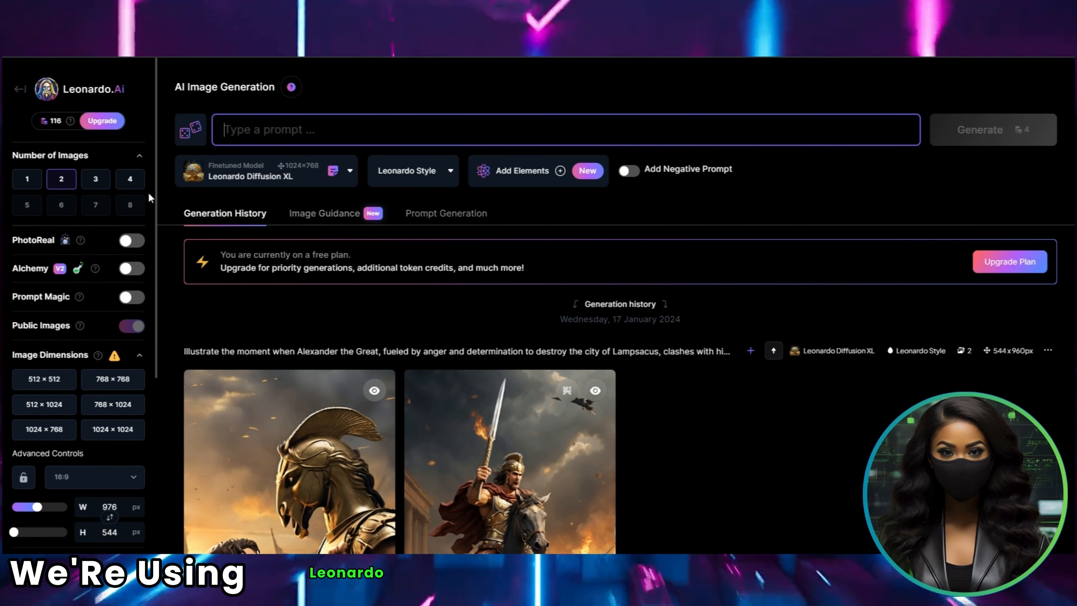
- Switch to Leonardo.Ai and set the image aspect ratio to 16:9 in the advanced controls
scroll(154, 231, "down", 3)
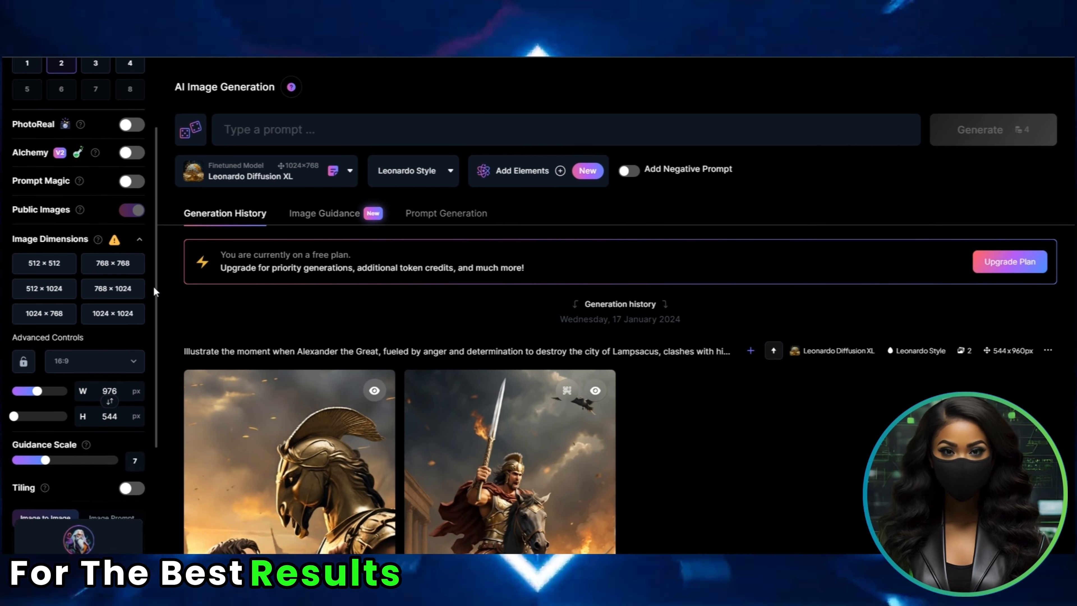
scroll(154, 291, "down", 2)
left_click(92, 282)
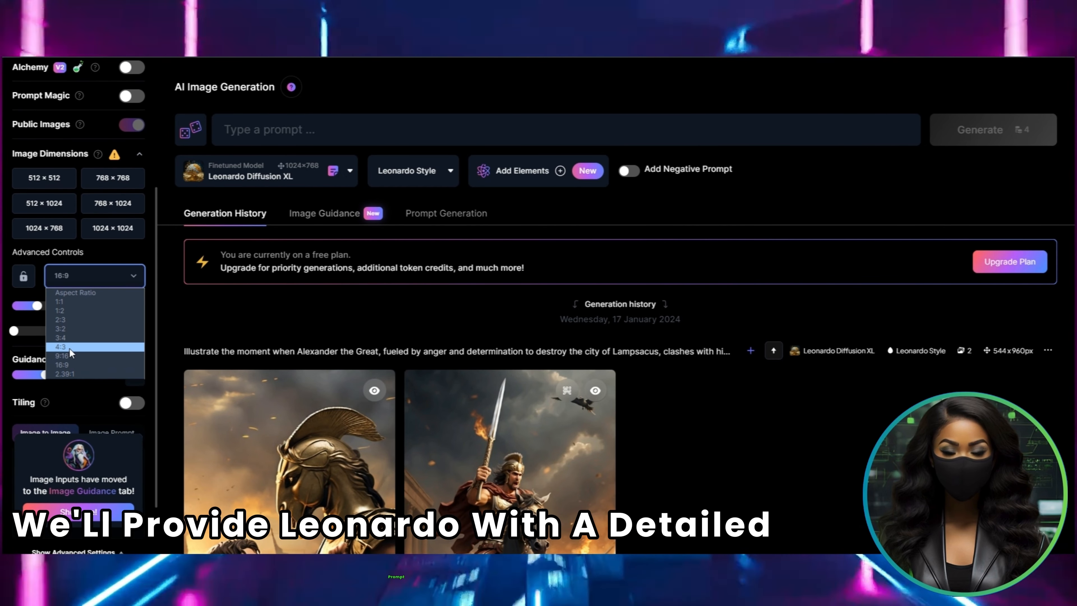
left_click(71, 364)
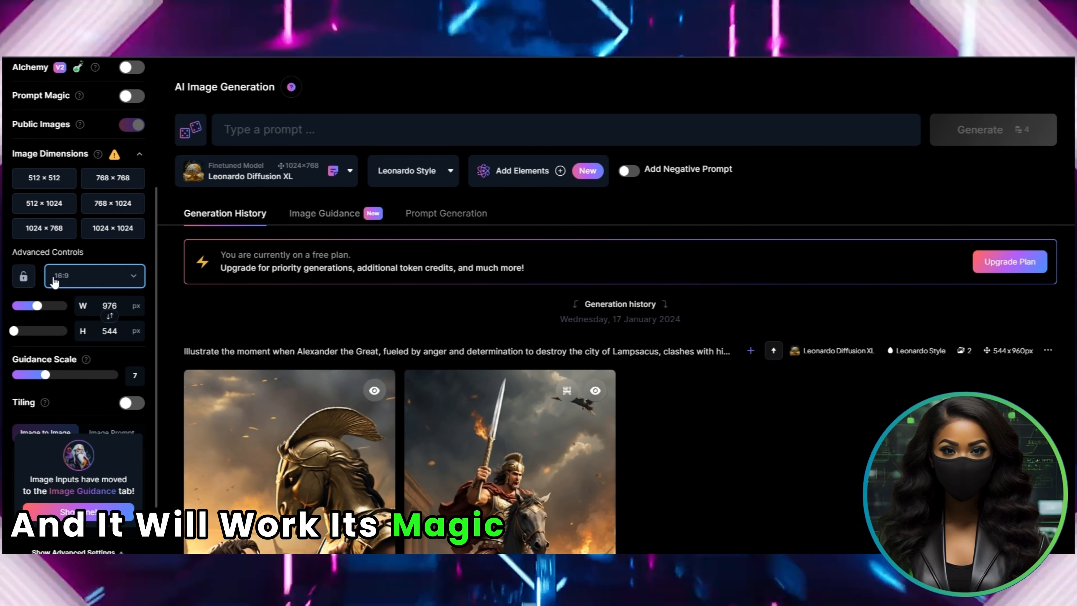
- Generate images from a prompt describing an ancient sunlit forest with a winding path, a nearby brook and a weathered stone pedestal
left_click(382, 139)
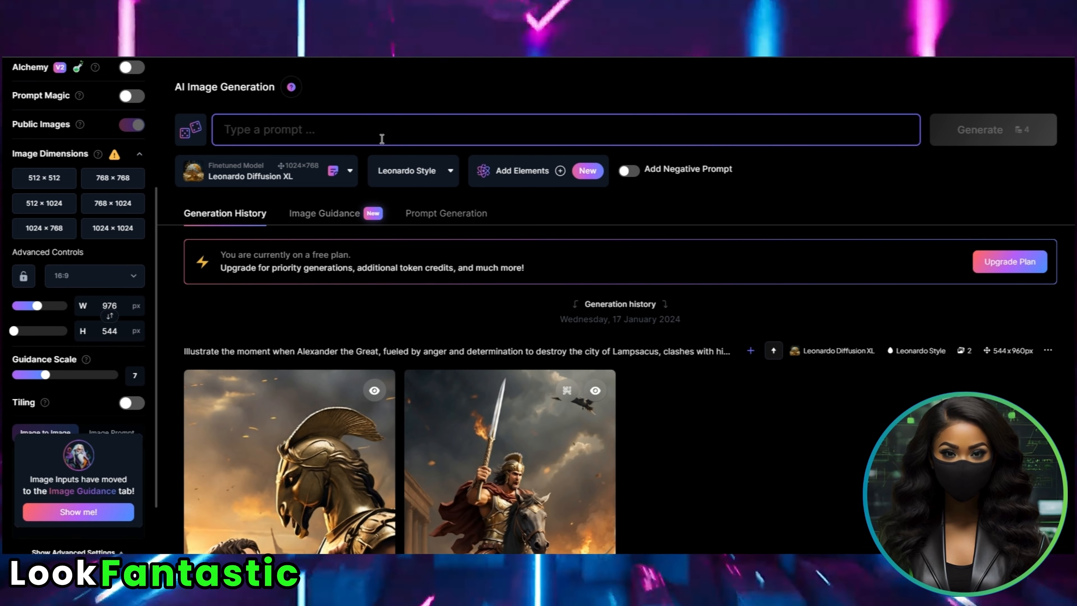
type("In the heart of an ancient forest, sunlight dances through the canopy, painting the forest floor with a golden hue. A winding path beckons, inviting explorers to delve into the depths of this enchanted woodland. Birdsong fills the air, harmonizing with the rustle of leaves and the gentle murmur of a nearby brook. Amidst the trees lies a tranquil glade, where a weathered stone pedestal stands adorned with ancient symbols. This is a place of magic and mystery, where nature's beauty reigns supreme and the whispers of the wild speak of secrets untold.")
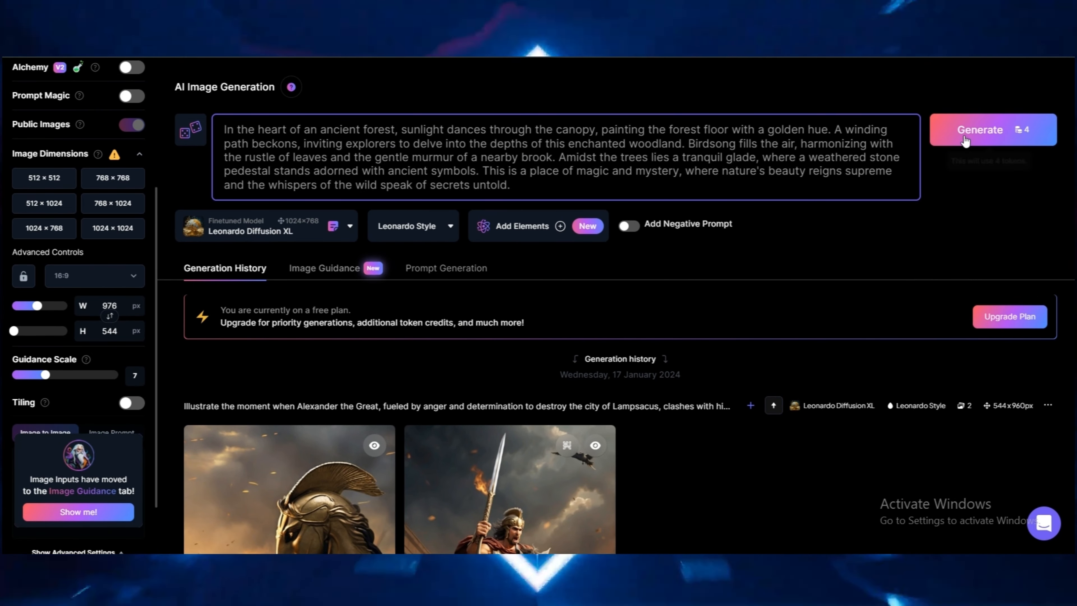
left_click(991, 133)
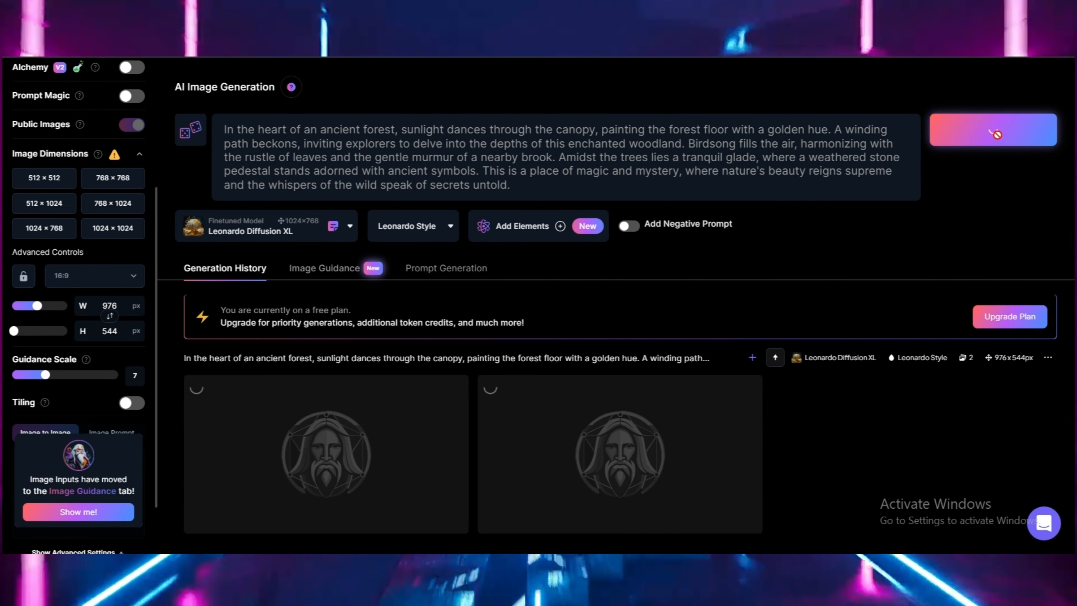
scroll(616, 331, "down", 1)
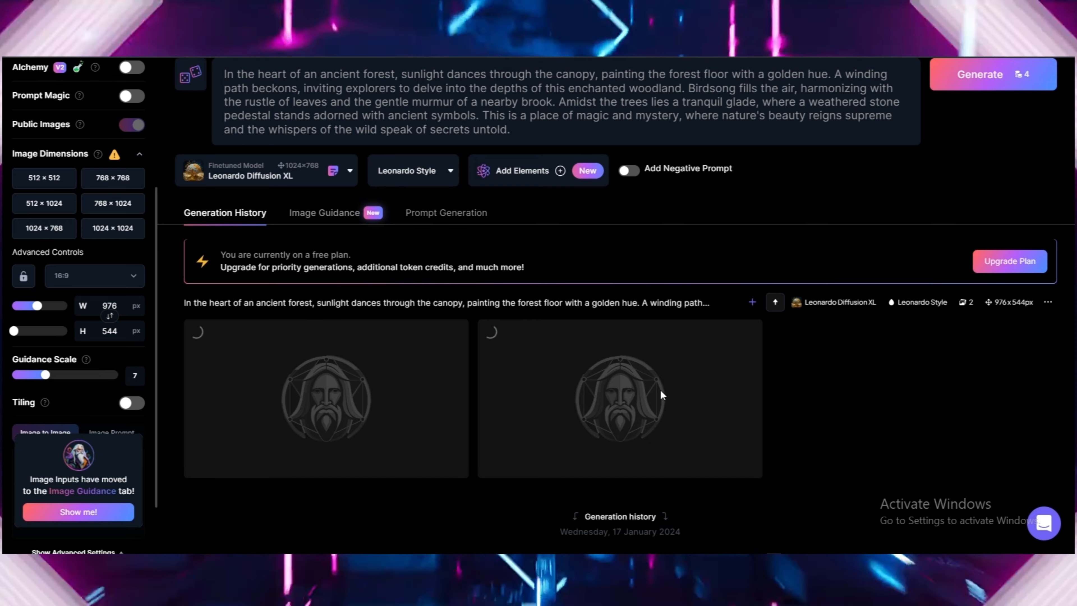
- Upscale the generated forest path image with the Alchemy Upscaler at Medium refiner strength and open the upscaled version
left_click(663, 395)
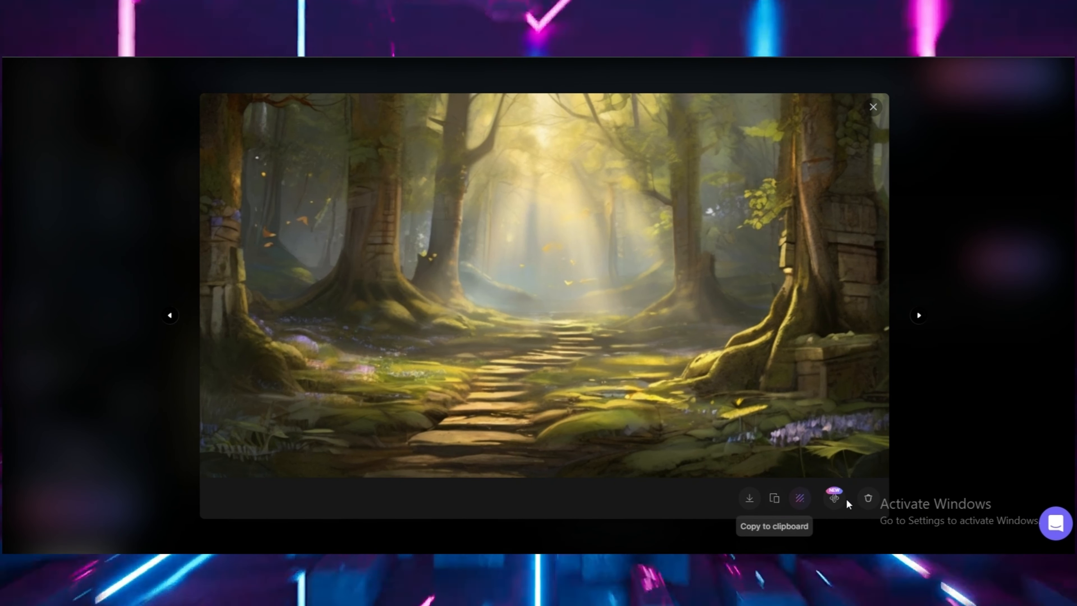
left_click(833, 499)
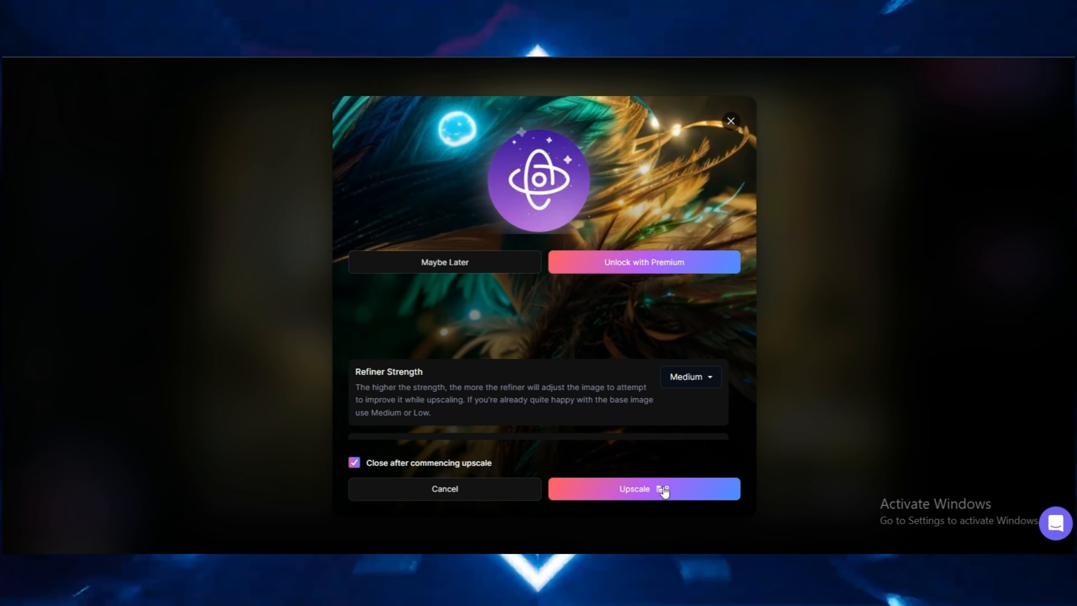
left_click(671, 494)
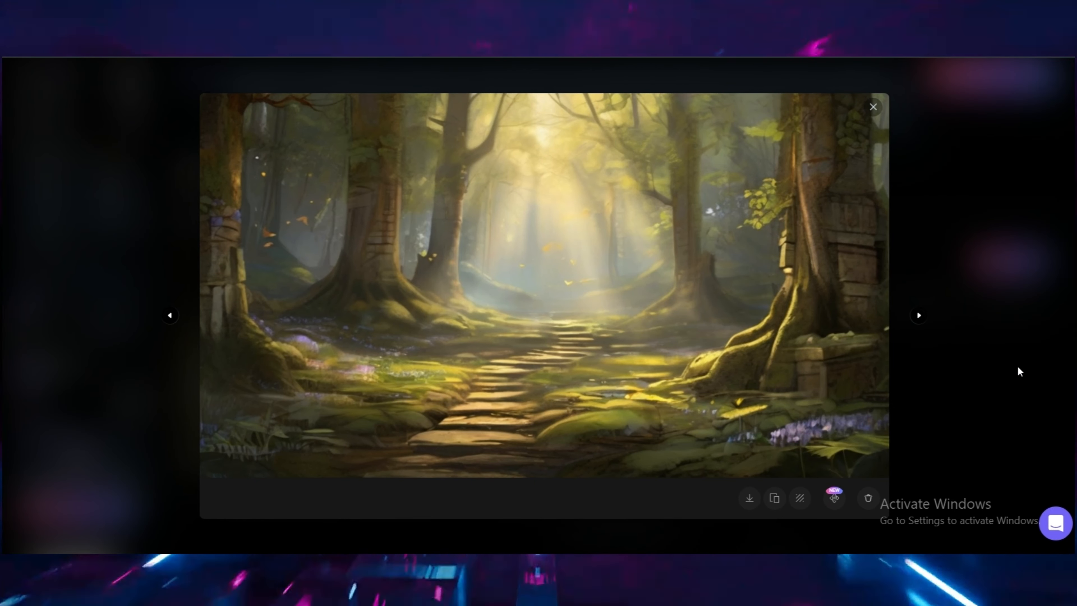
left_click(1019, 372)
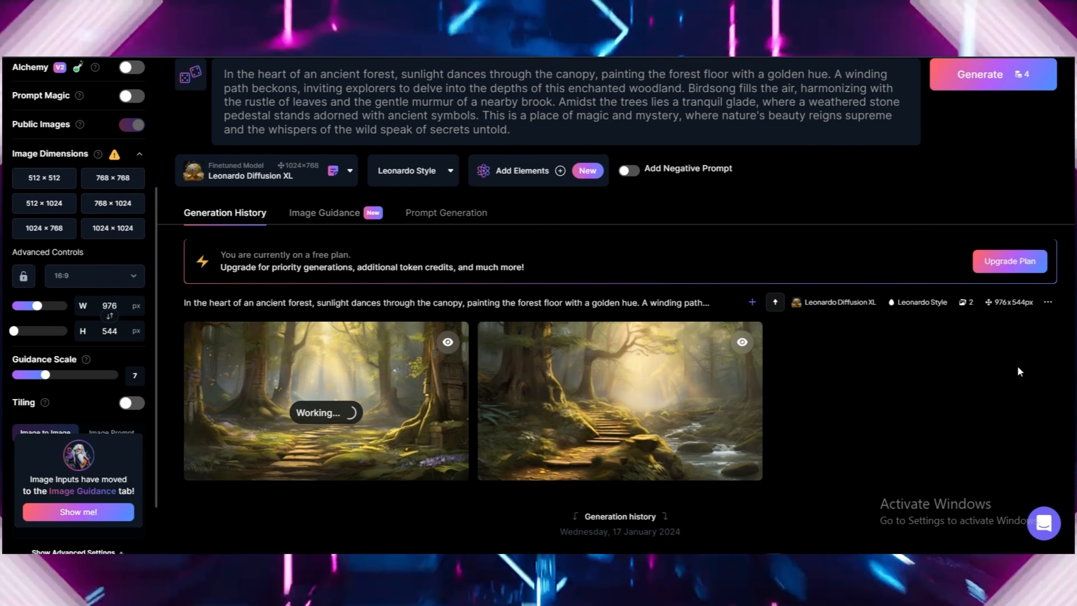
left_click(335, 391)
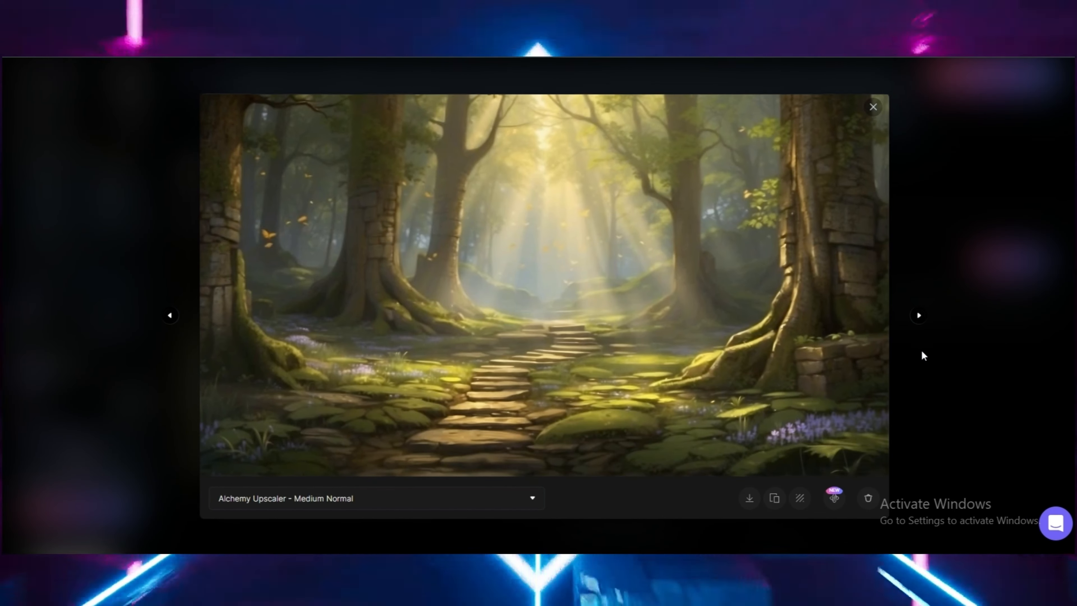
- Generate a public Image2Motion video from the forest image with motion strength 5 and view the generation
left_click(834, 498)
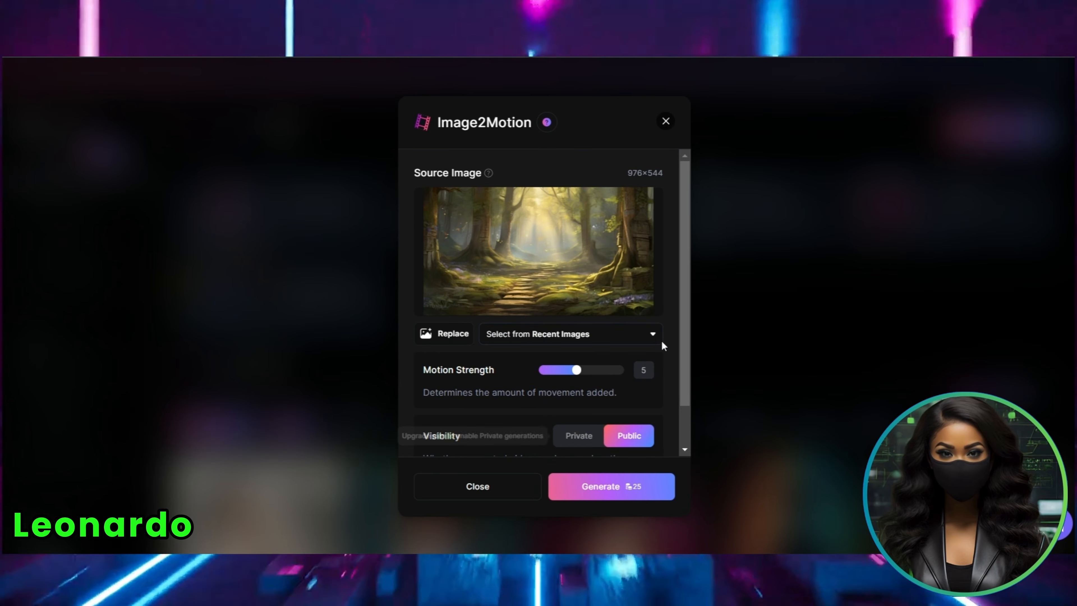
left_click_drag(683, 289, 684, 342)
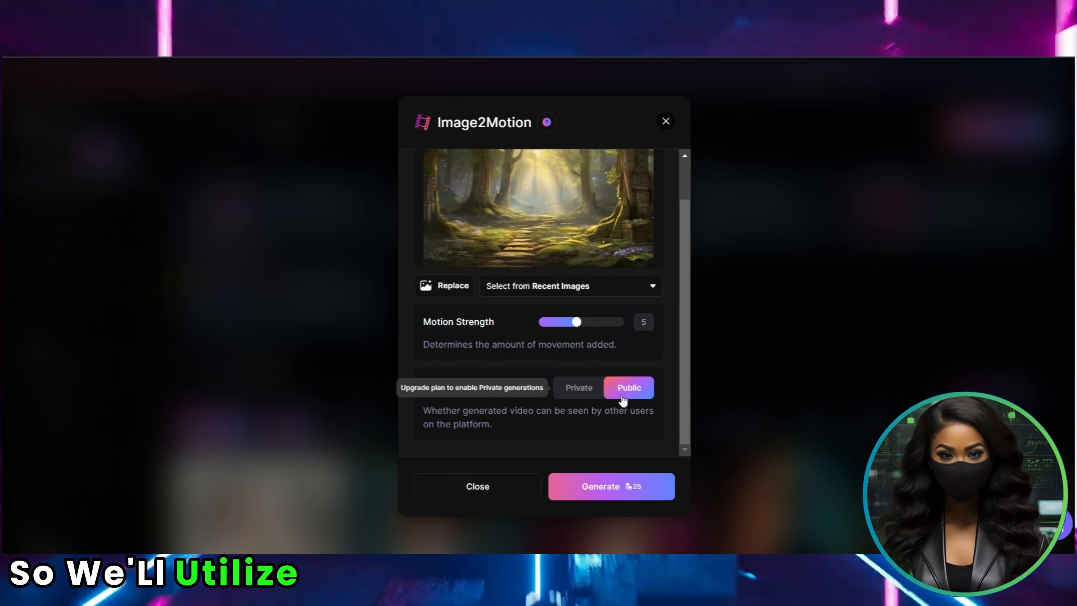
left_click(611, 486)
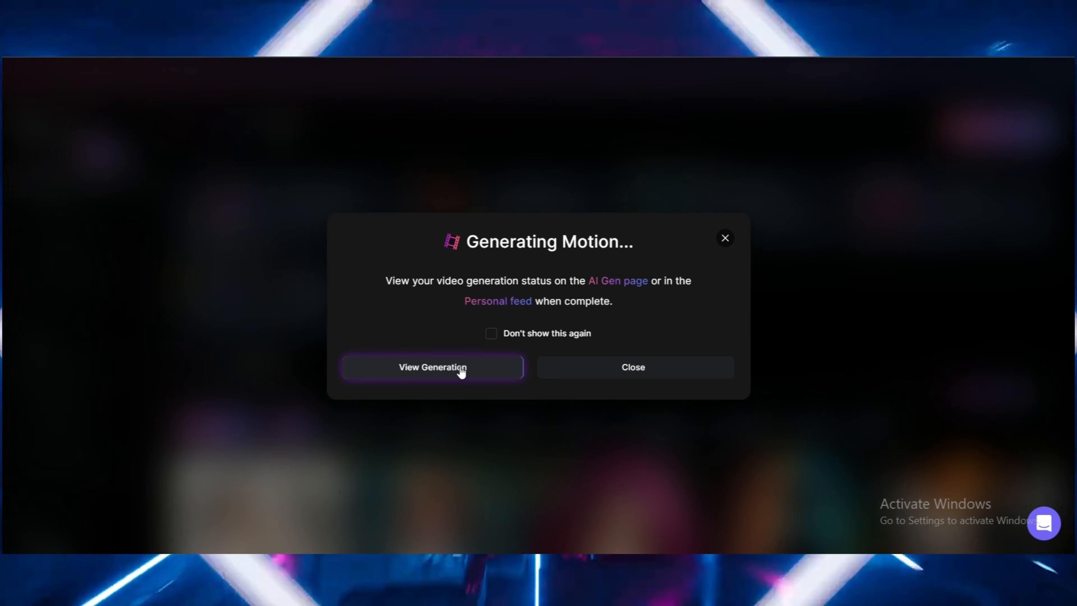
left_click(461, 370)
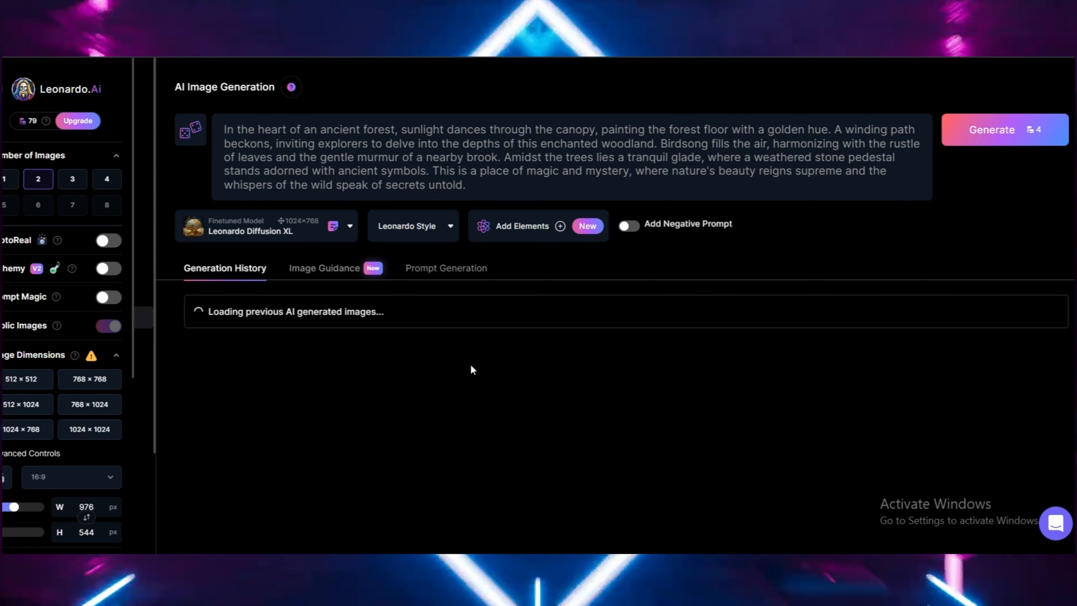
- Download the generated forest motion video from the generation history as an MP4
scroll(615, 306, "down", 2)
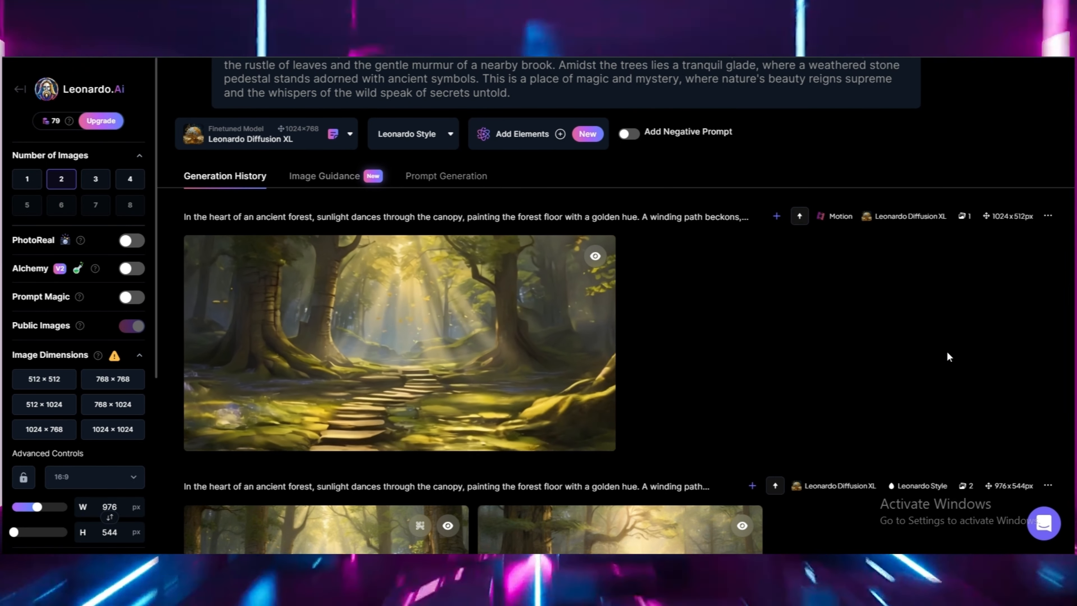
mouse_move(381, 354)
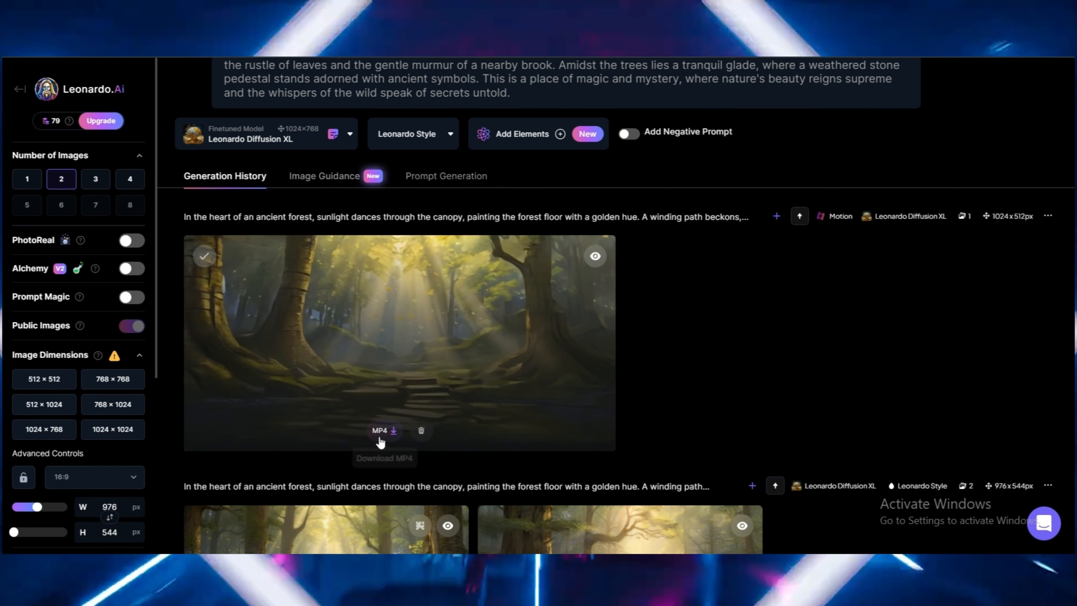
left_click(384, 431)
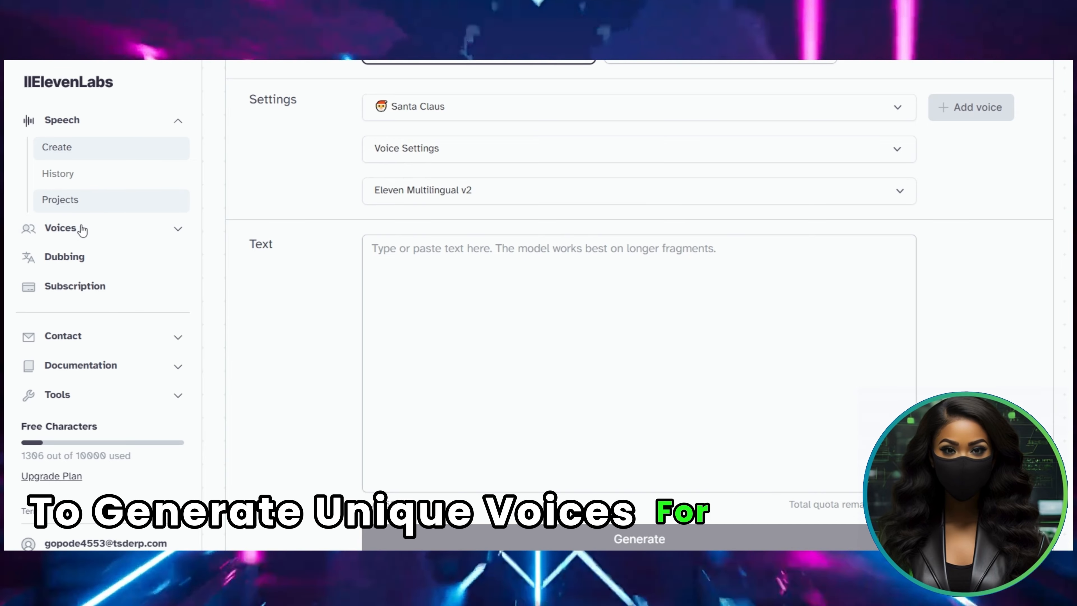
- Switch to ElevenLabs, explore the community Voice Library and open its voice filters
left_click(75, 228)
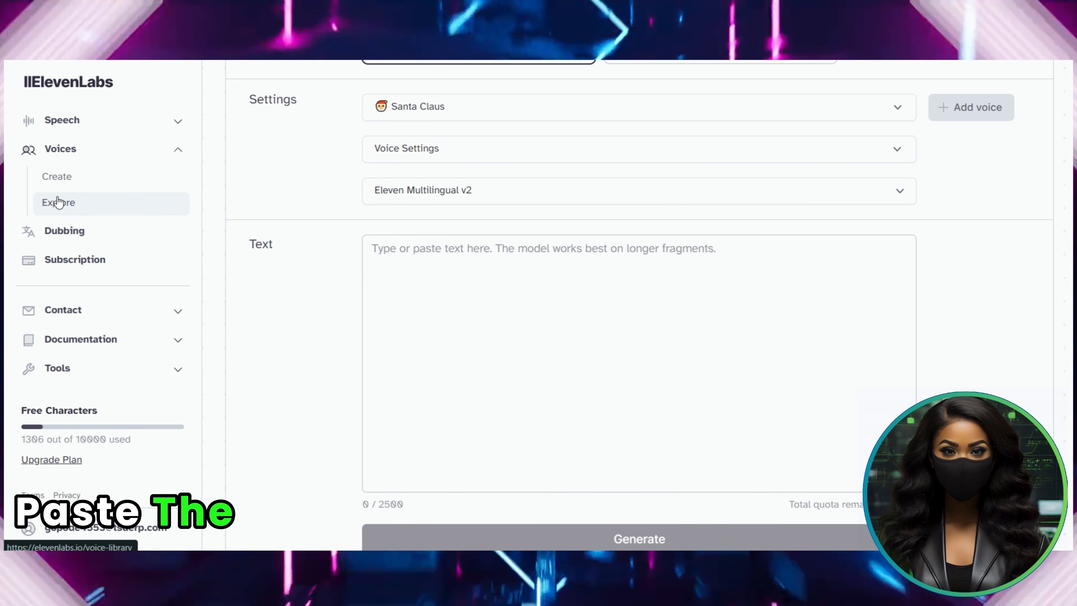
left_click(70, 206)
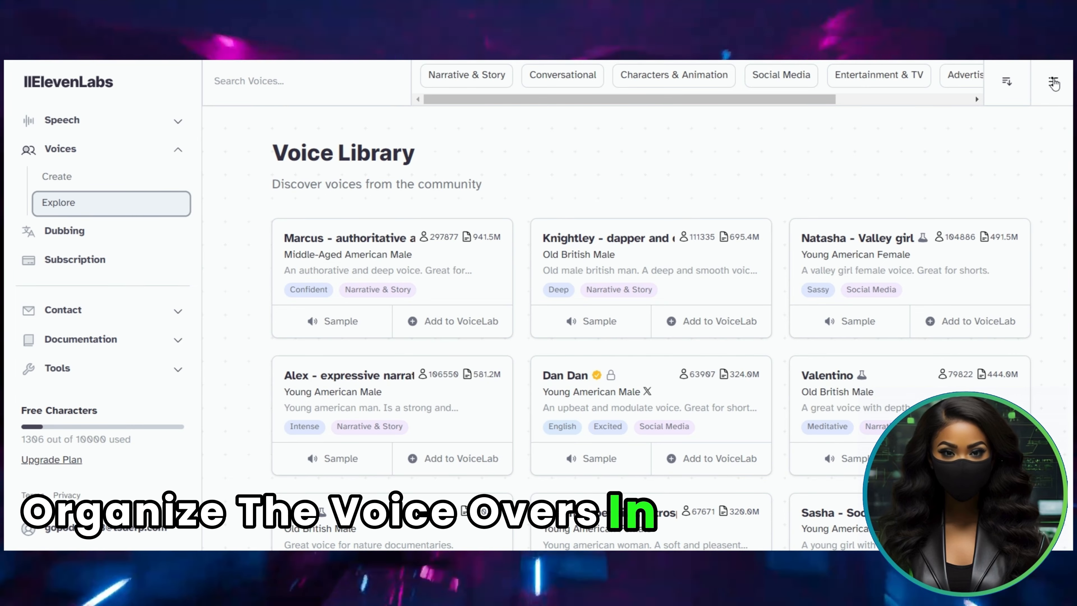
left_click(1053, 82)
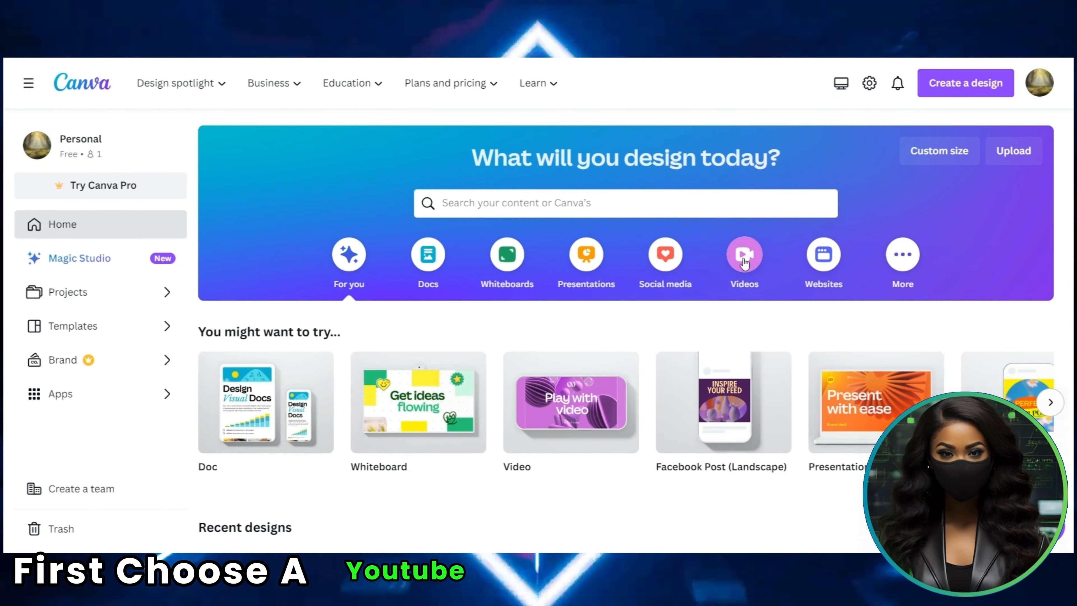
- Switch to Canva, create a YouTube video design and fill its blank page with the uploaded forest video clip
left_click(744, 257)
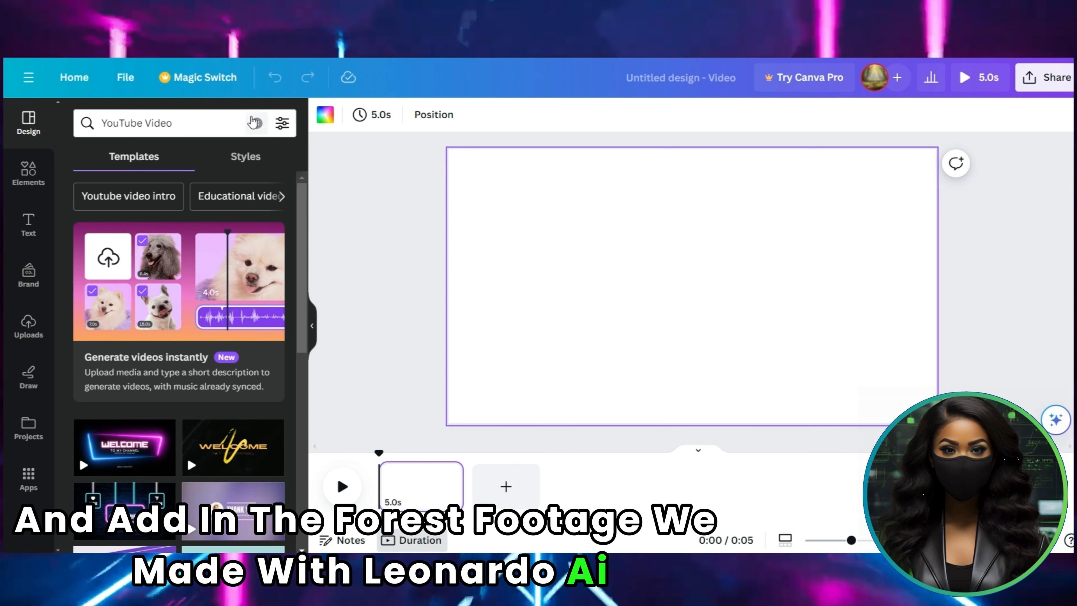
left_click(28, 327)
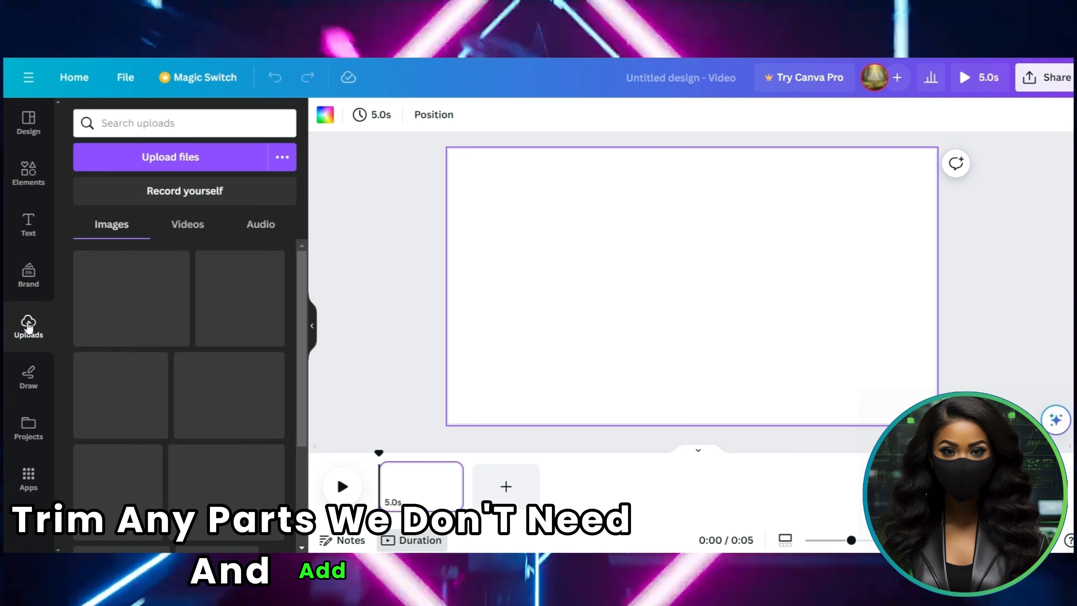
left_click(285, 262)
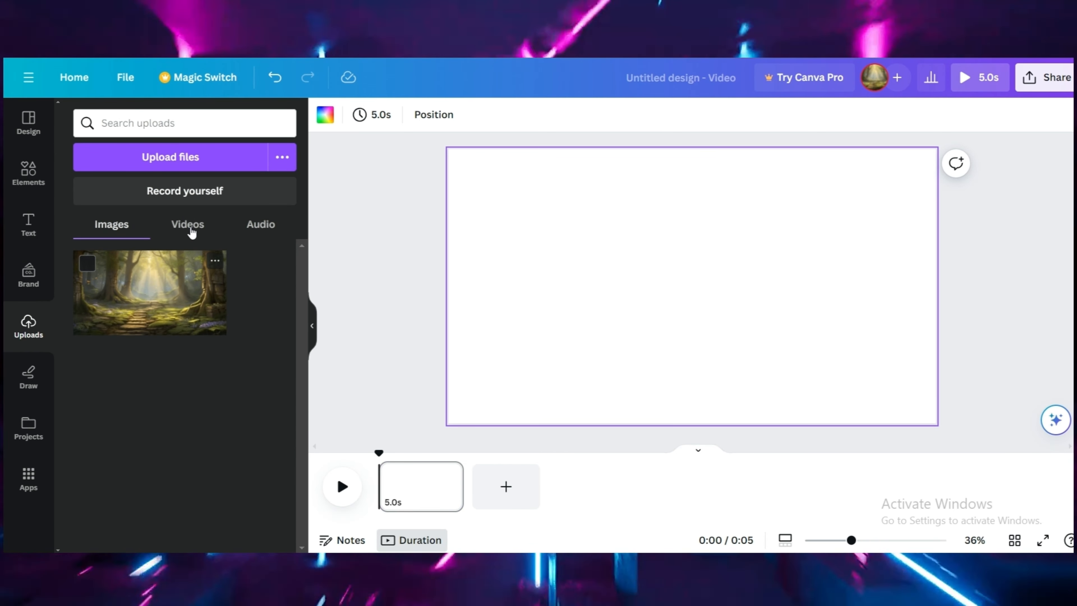
left_click(192, 229)
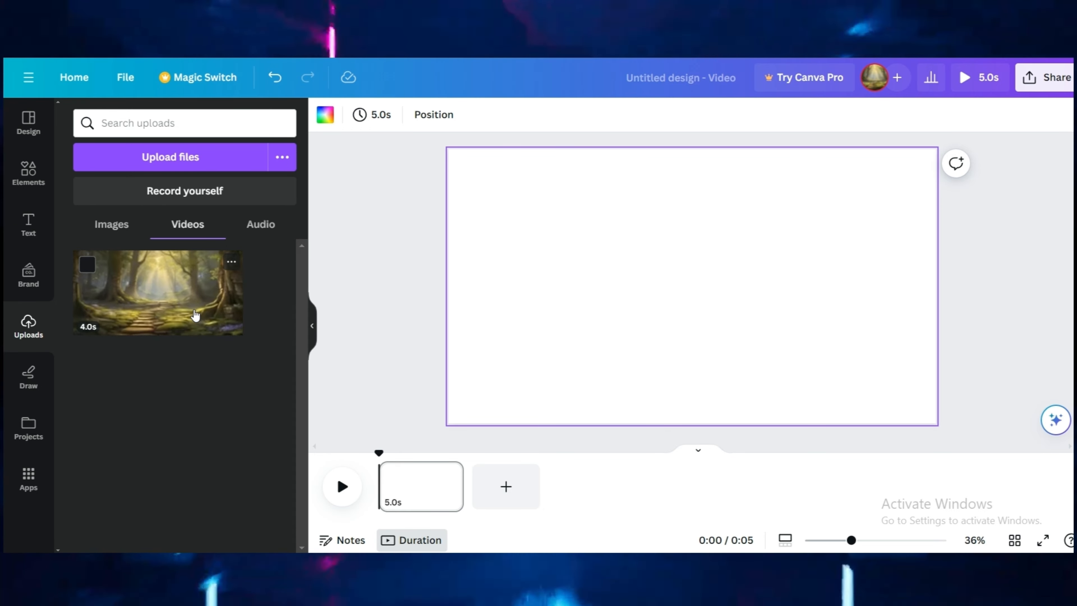
left_click_drag(195, 315, 399, 408)
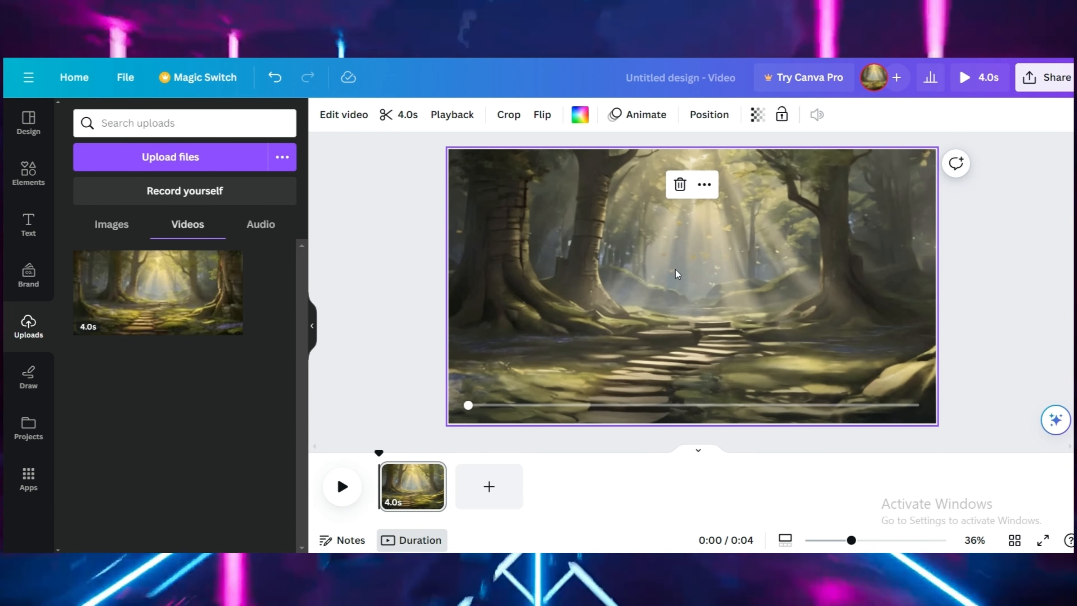
left_click(392, 376)
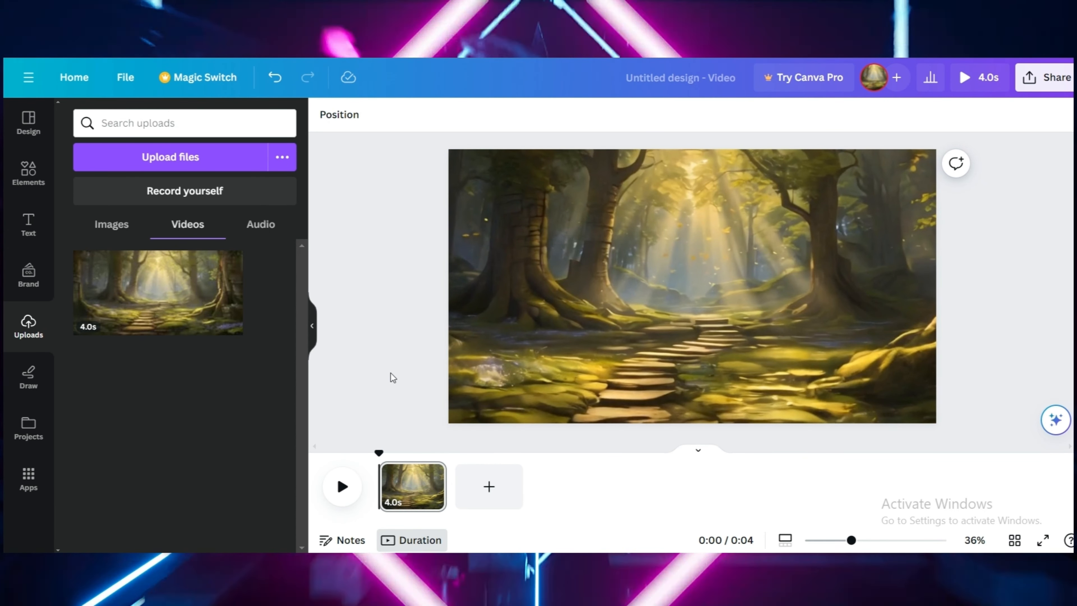
left_click_drag(375, 450, 350, 449)
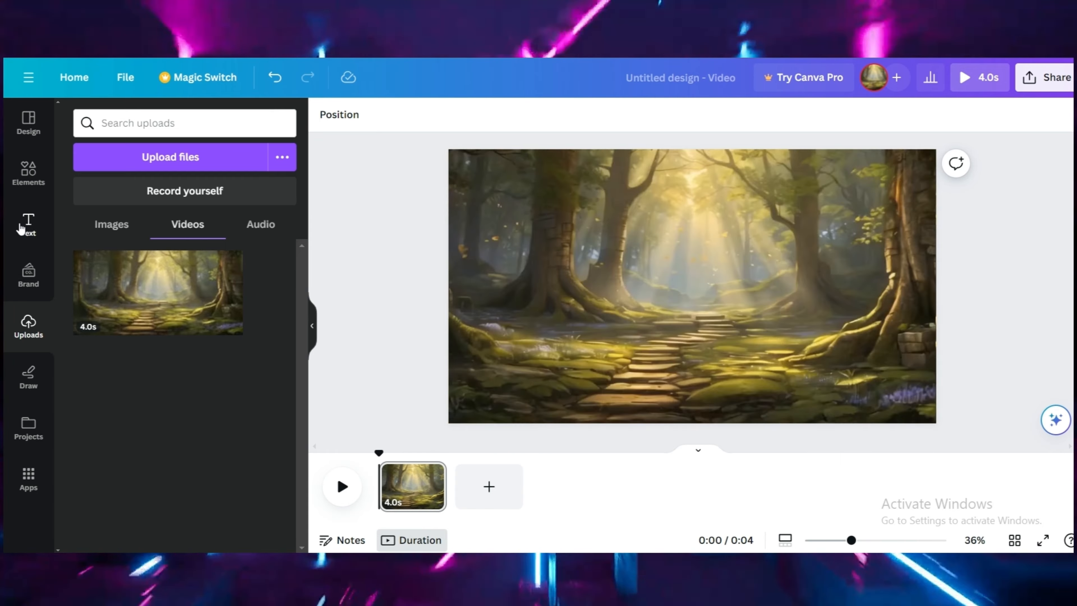
- Add a heading to the forest page, duplicate it and place the copy directly below the original
left_click(29, 225)
left_click(185, 285)
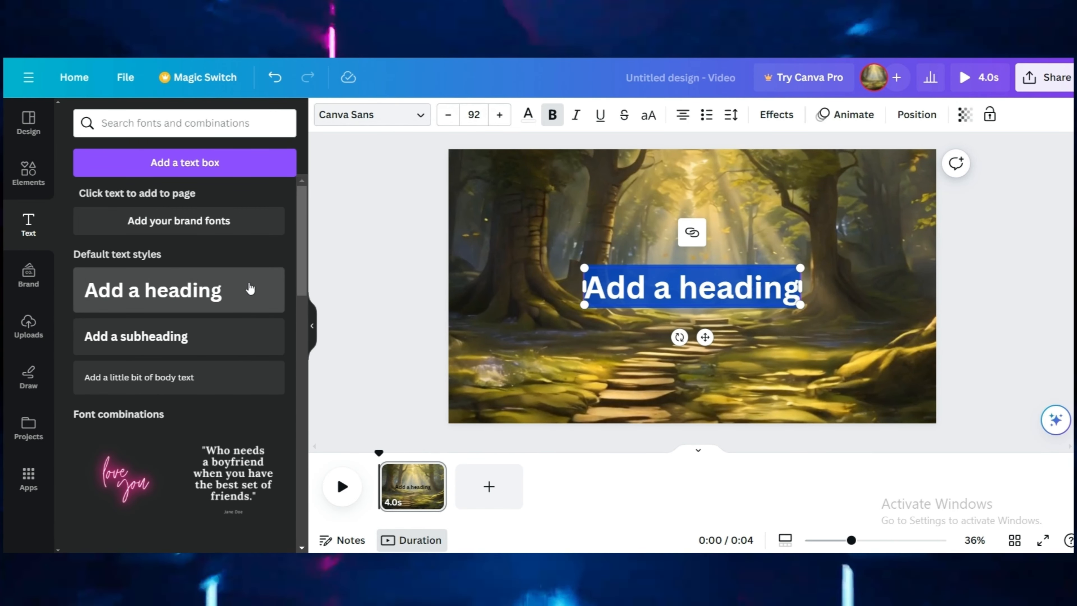
left_click(435, 315)
left_click(663, 289)
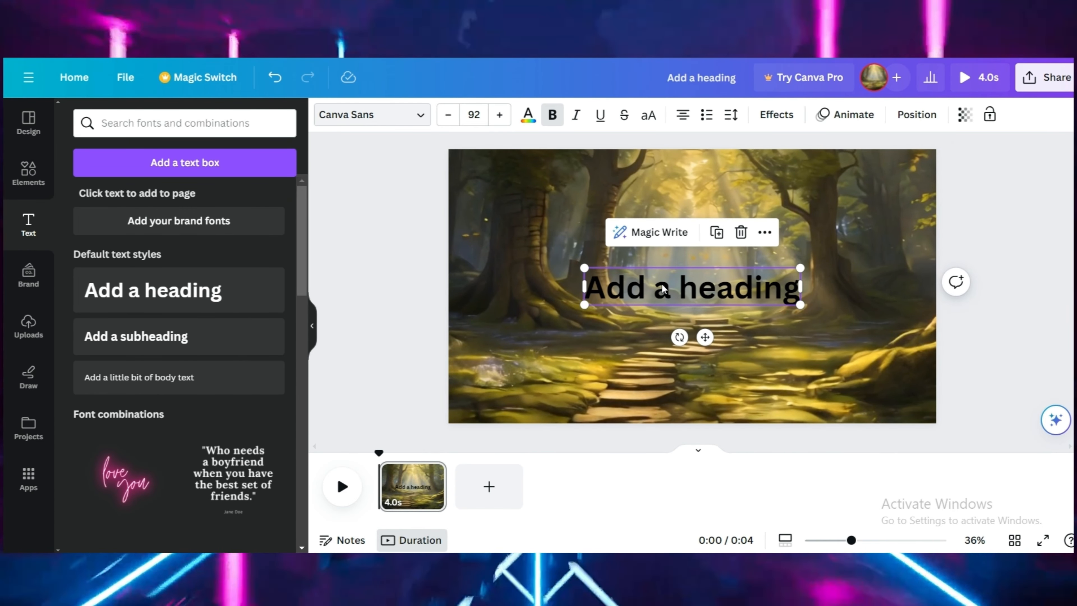
left_click(715, 234)
left_click_drag(708, 288, 708, 319)
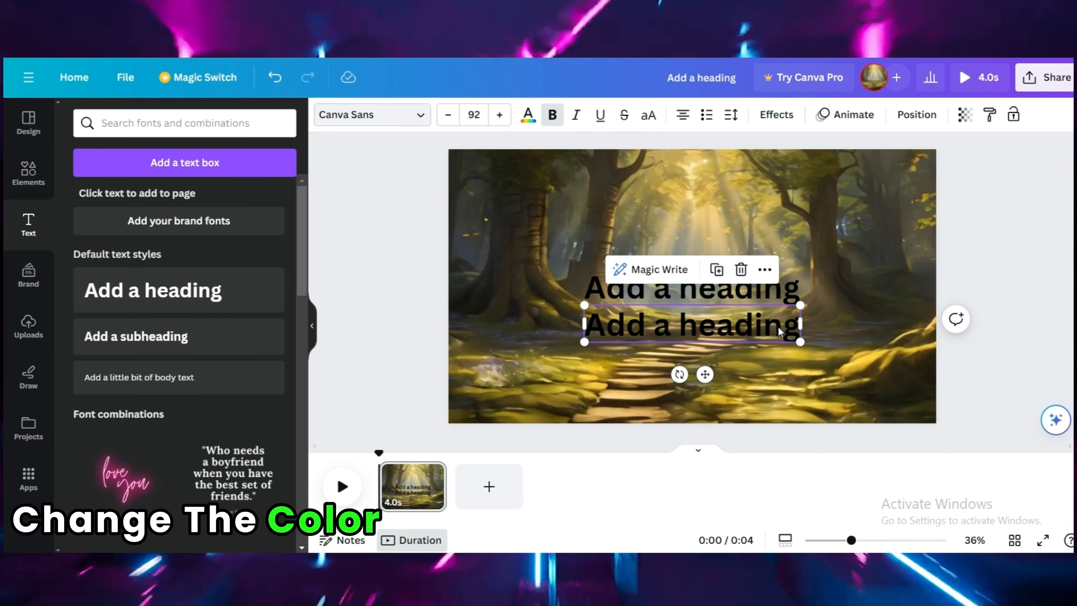
- Set the text color of both headings to white
left_click(698, 294)
left_click(528, 115)
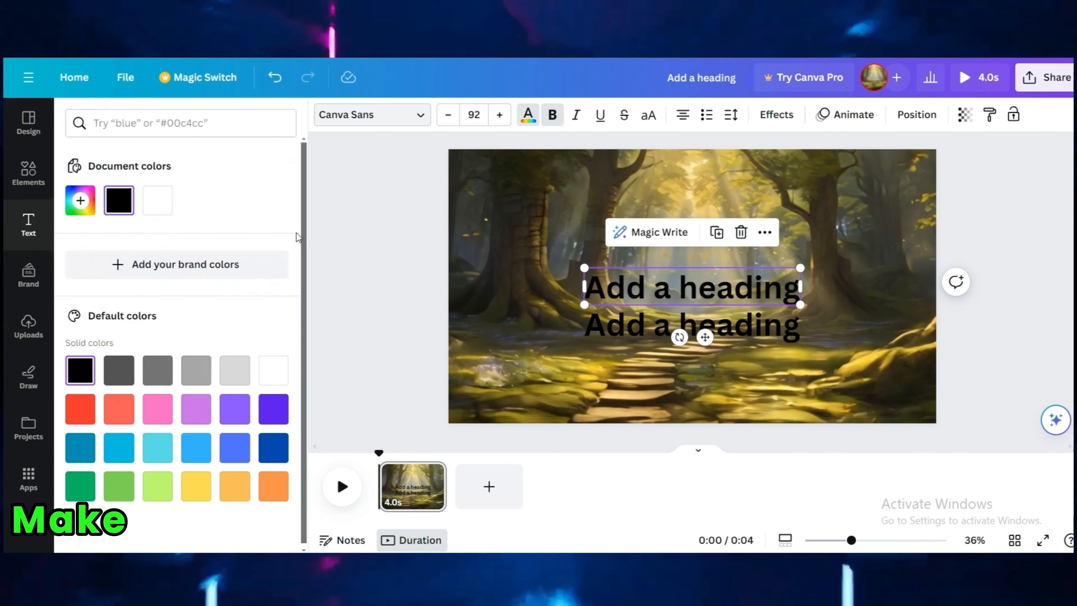
left_click(619, 319)
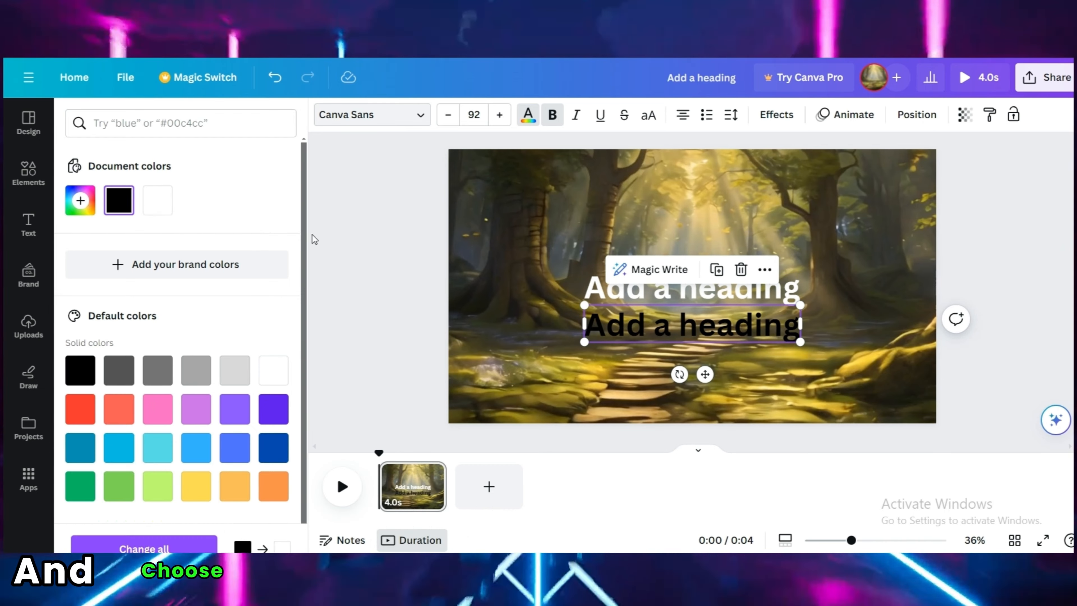
left_click(164, 202)
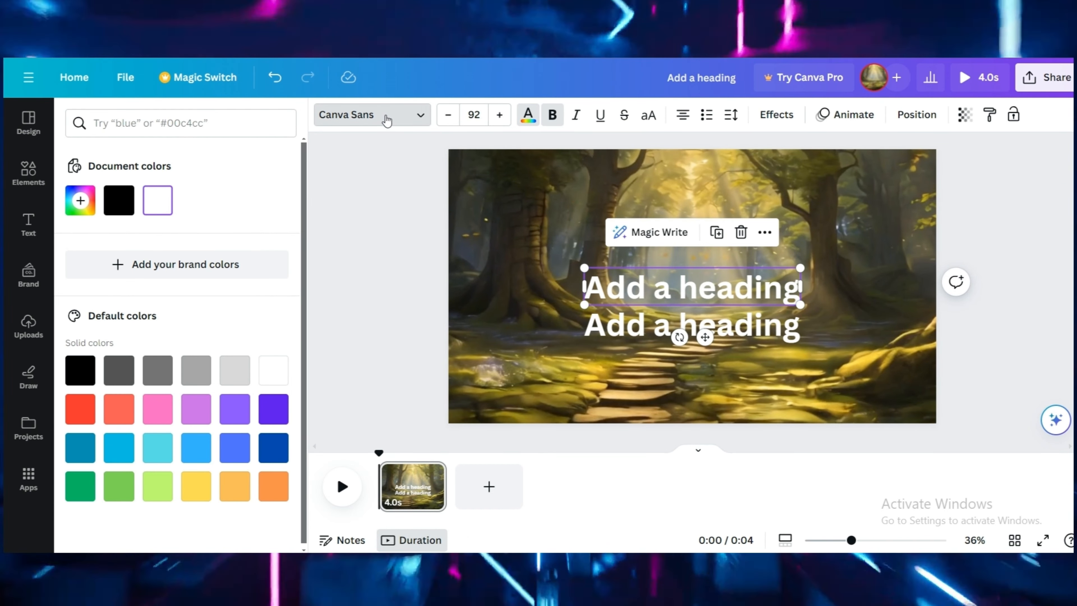
- Set the font of both headings to Blueberry
left_click(387, 121)
scroll(115, 298, "down", 5)
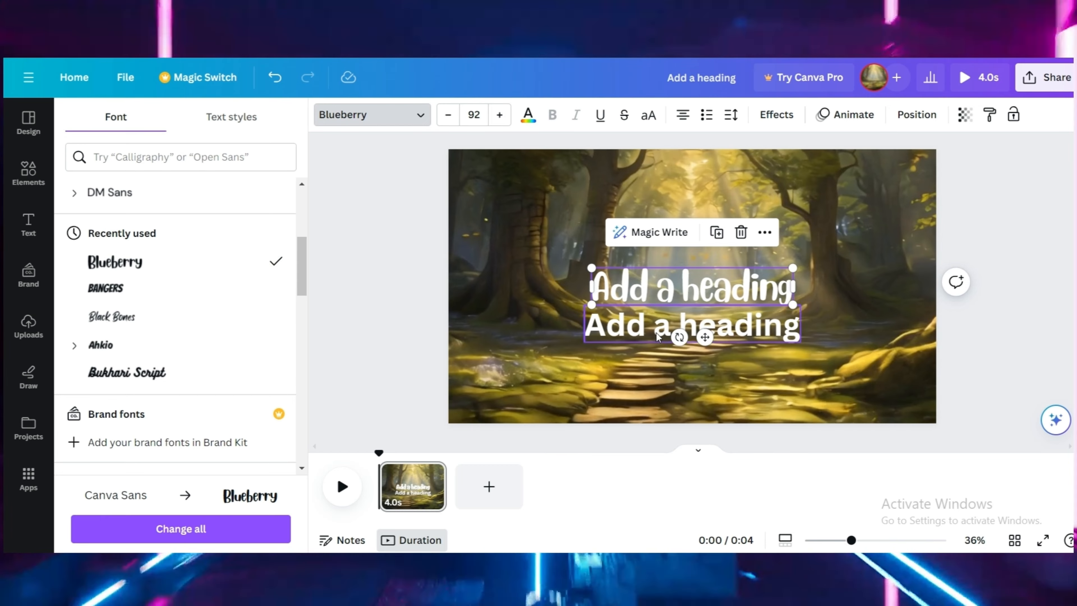
left_click(627, 327)
left_click(158, 269)
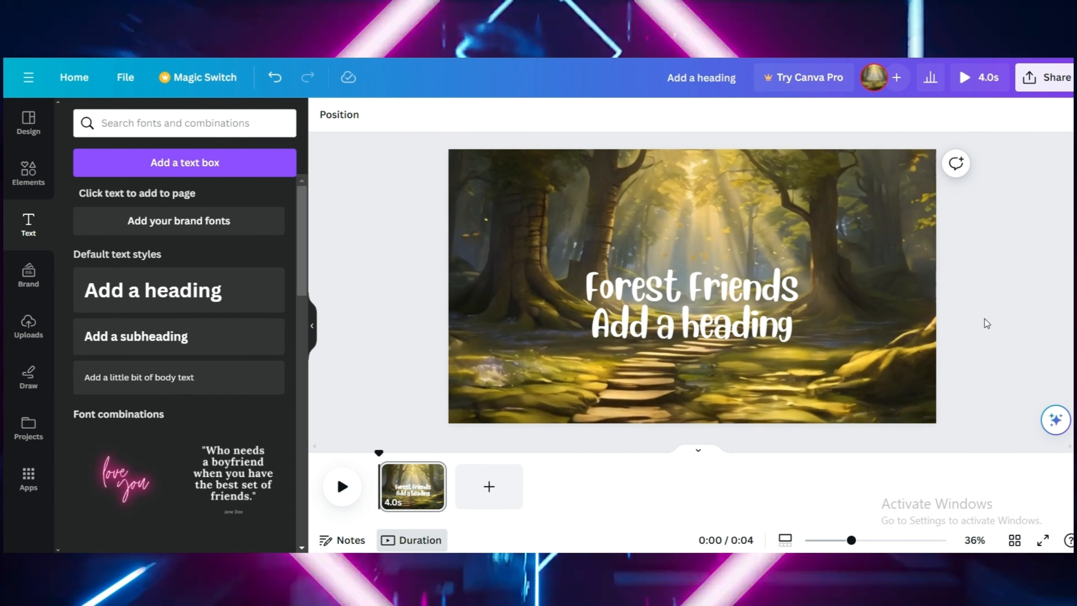
- Enlarge the "Forest Friends" title to size 121 and change the heading beneath it to "Adventures with Monkey & Pals"
left_click(763, 292)
left_click_drag(801, 305, 818, 313)
left_click_drag(766, 293, 752, 282)
left_click_drag(802, 297, 851, 313)
left_click_drag(768, 284, 750, 276)
left_click(707, 326)
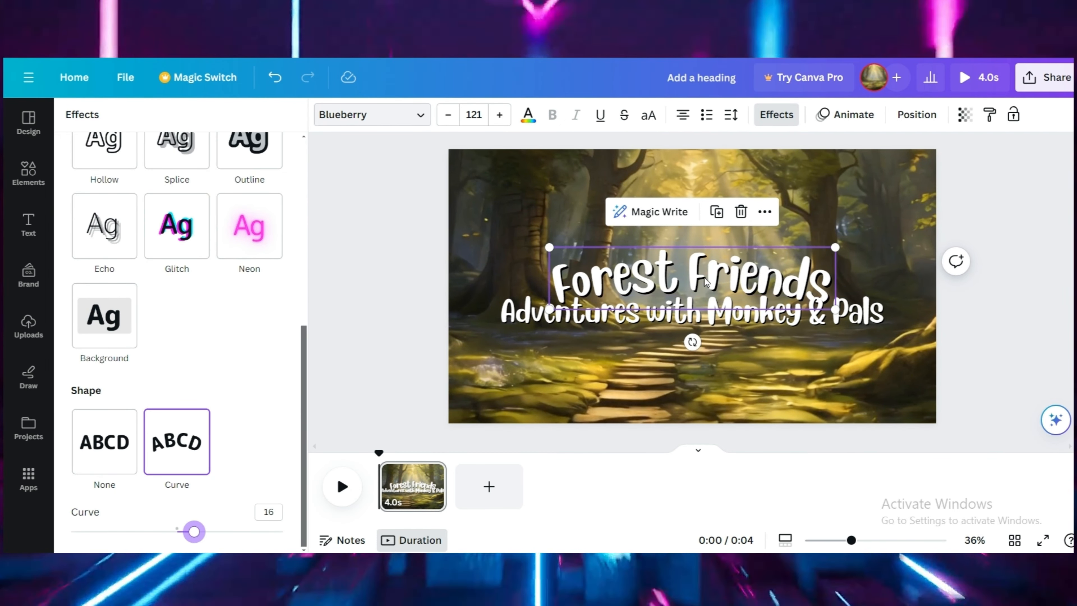
- Center the two title lines together on the page and apply the Bounce text animation to them
left_click(986, 284)
left_click_drag(753, 290, 753, 296)
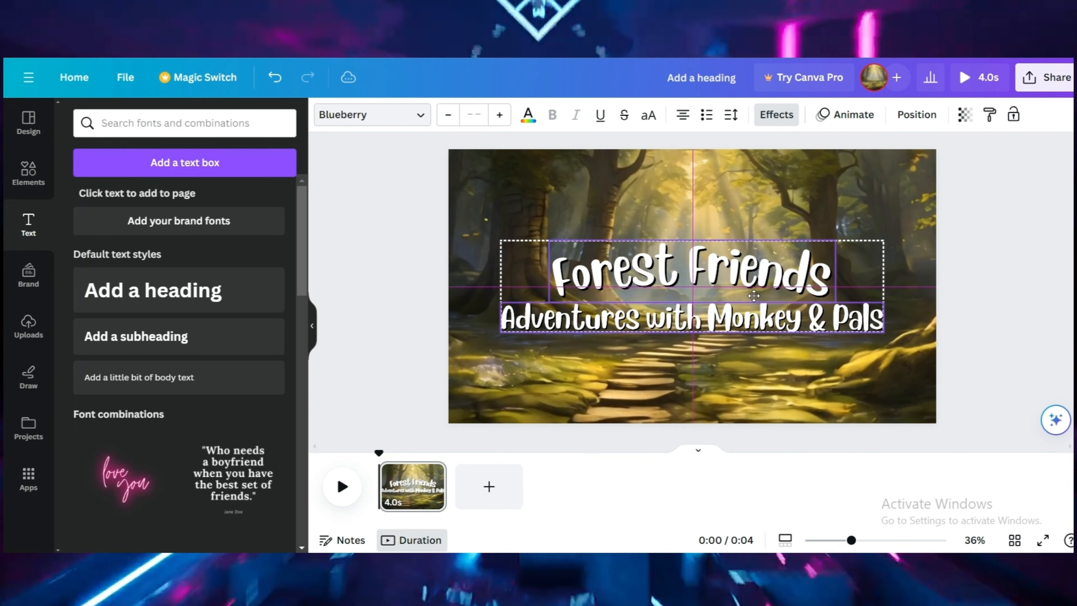
left_click(849, 114)
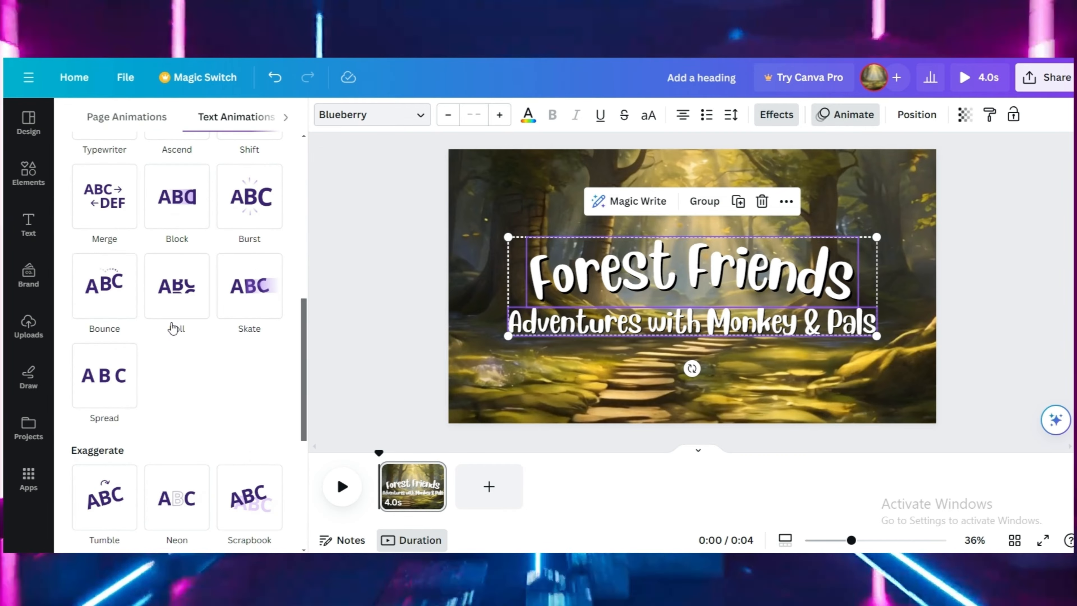
left_click(176, 293)
left_click(104, 286)
left_click(389, 317)
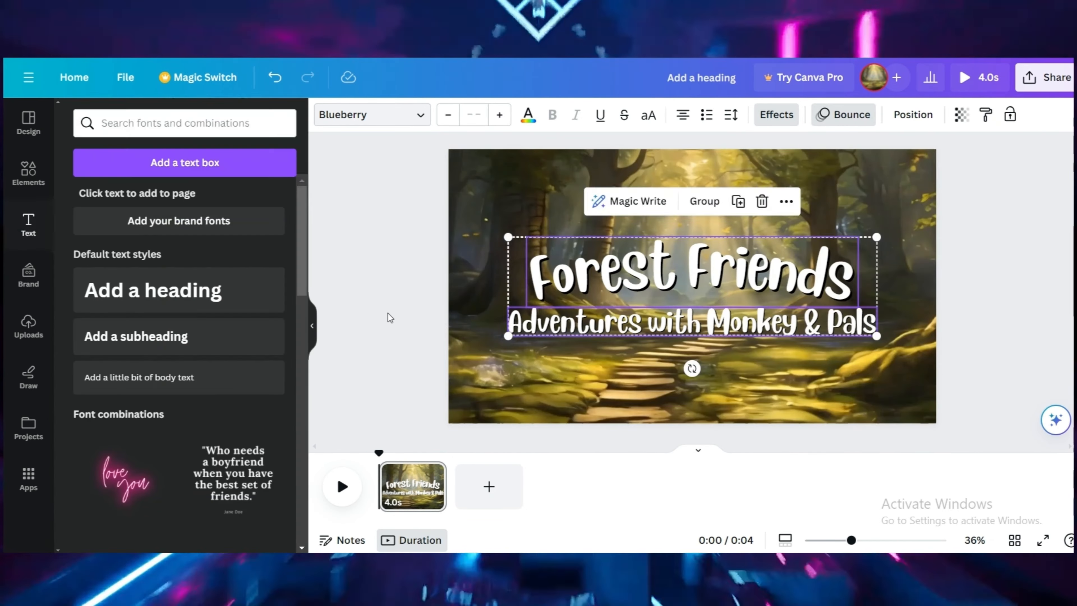
- Search the elements for "happy children" audio to use as music for the title page
left_click(389, 317)
left_click(29, 173)
left_click(195, 122)
type("happy children")
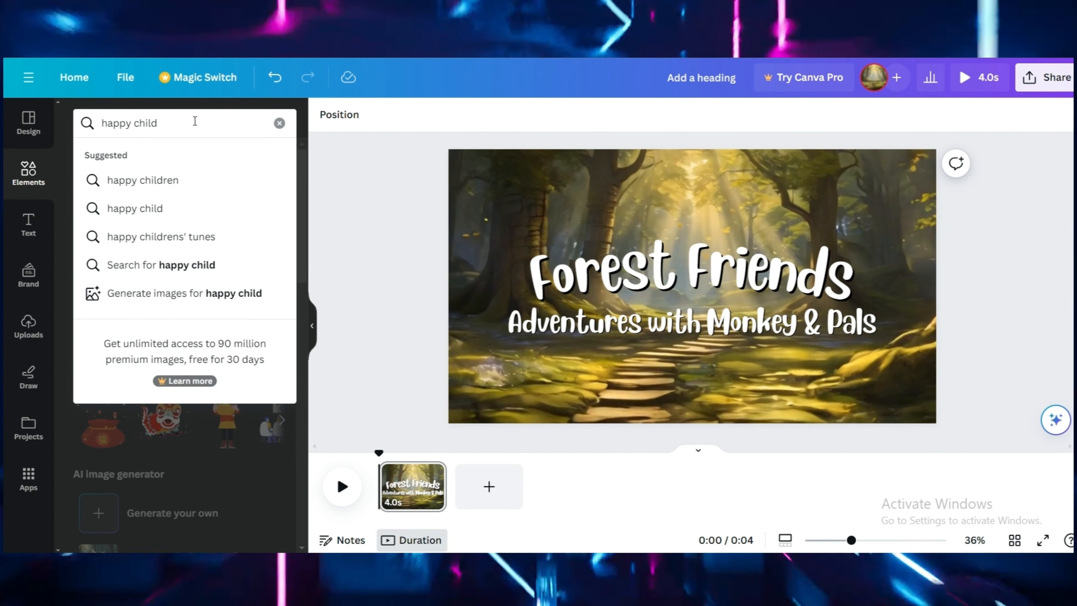
key("Return")
left_click(227, 157)
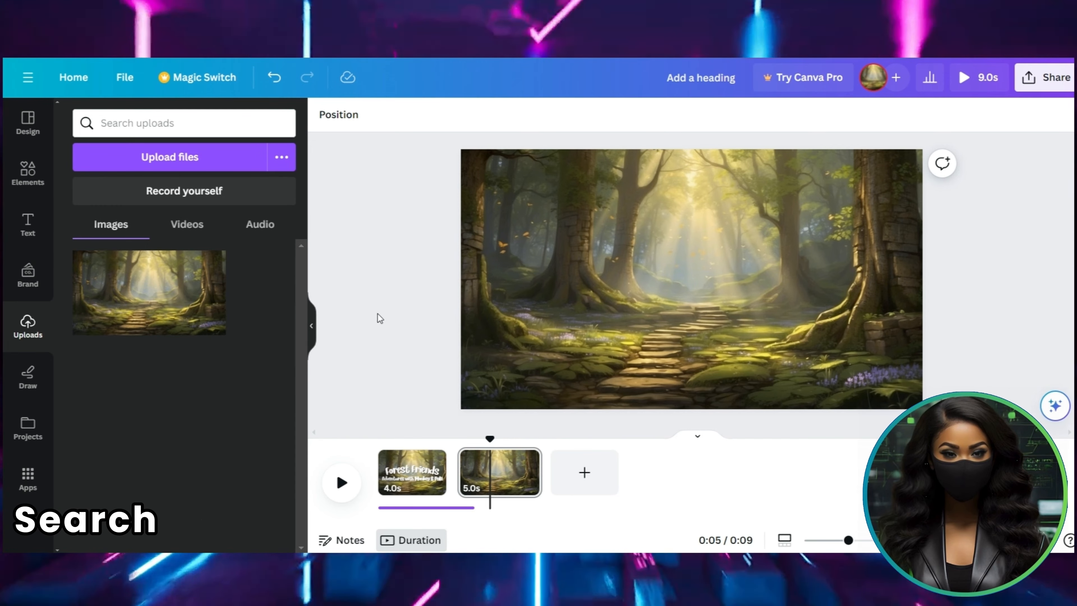
- Search the graphics for "monkey", add the monkey hanging from a branch to the second page and shrink it
left_click(31, 183)
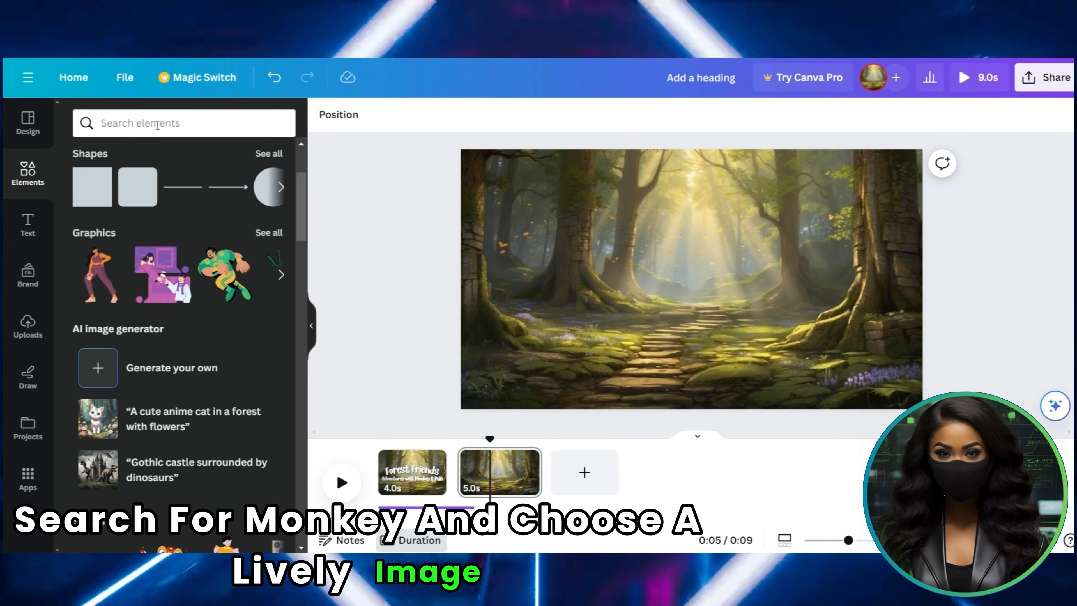
left_click(156, 123)
type("monkey")
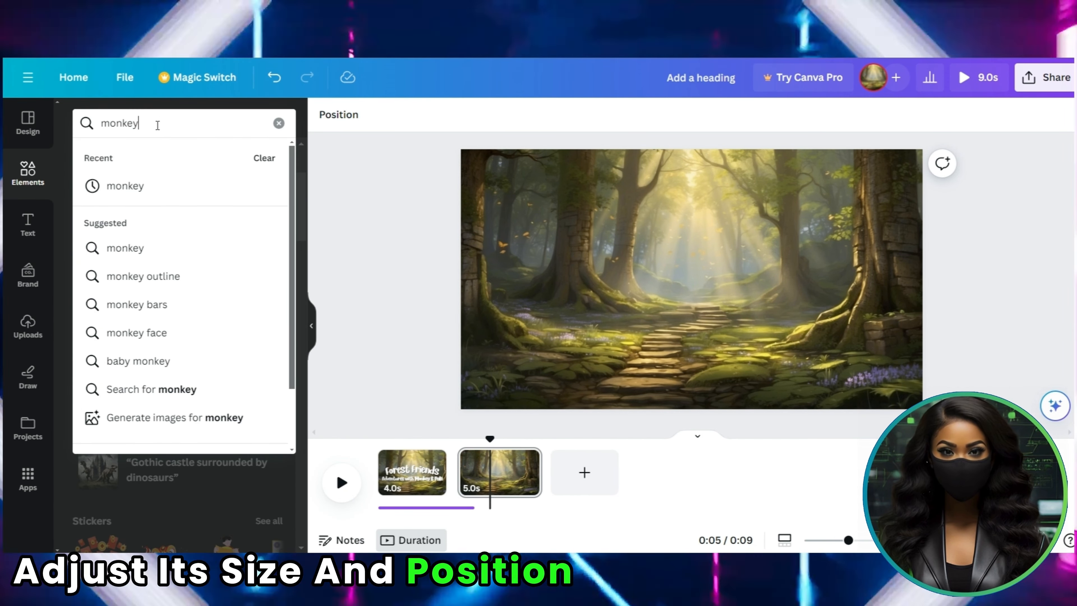
key("Return")
left_click(275, 238)
scroll(278, 242, "down", 4)
left_click(179, 350)
left_click_drag(780, 384, 713, 304)
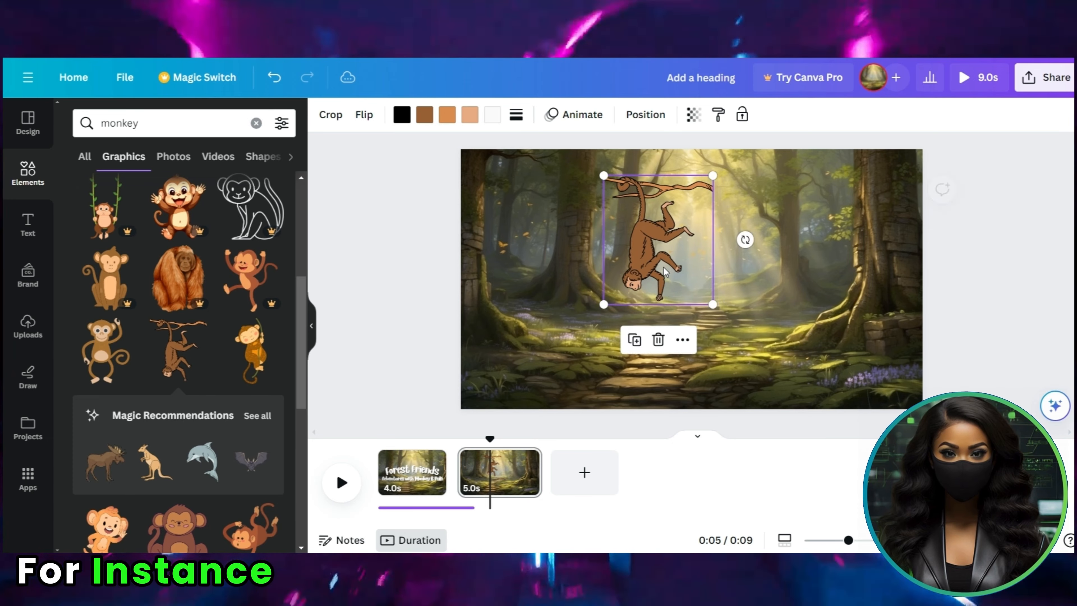
- Move the monkey just above the page's upper edge and create a custom animation that drops it straight down into the scene
left_click_drag(666, 266, 802, 127)
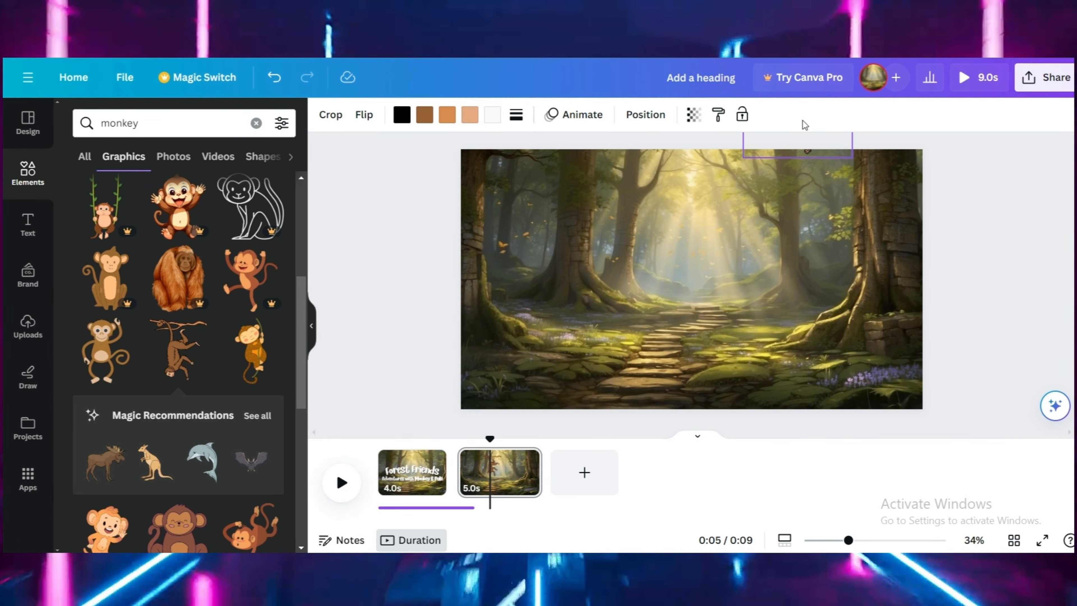
left_click(601, 121)
left_click(170, 174)
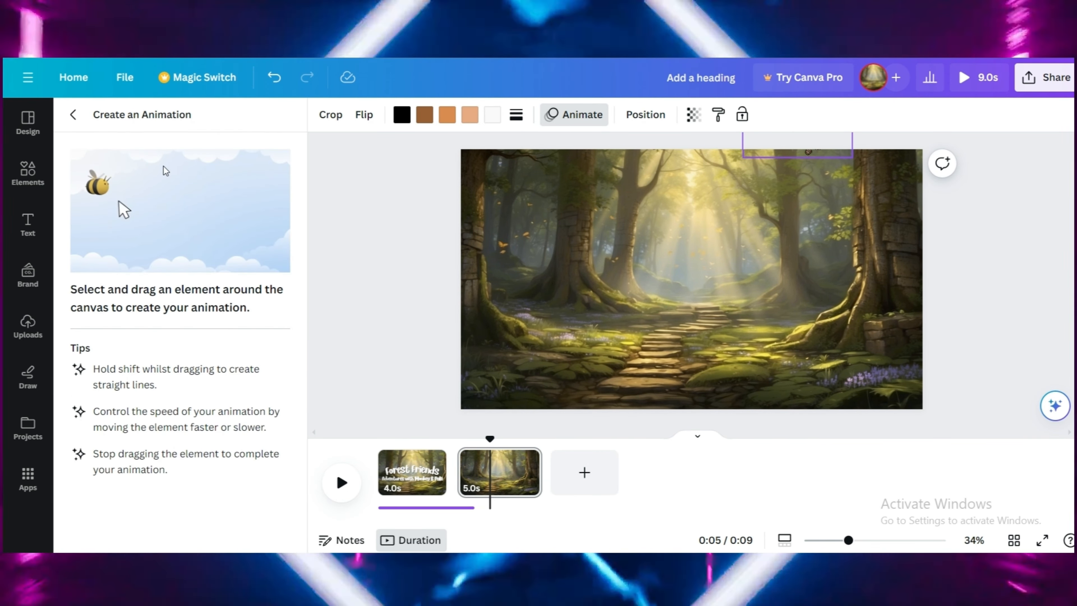
left_click_drag(811, 153, 810, 254)
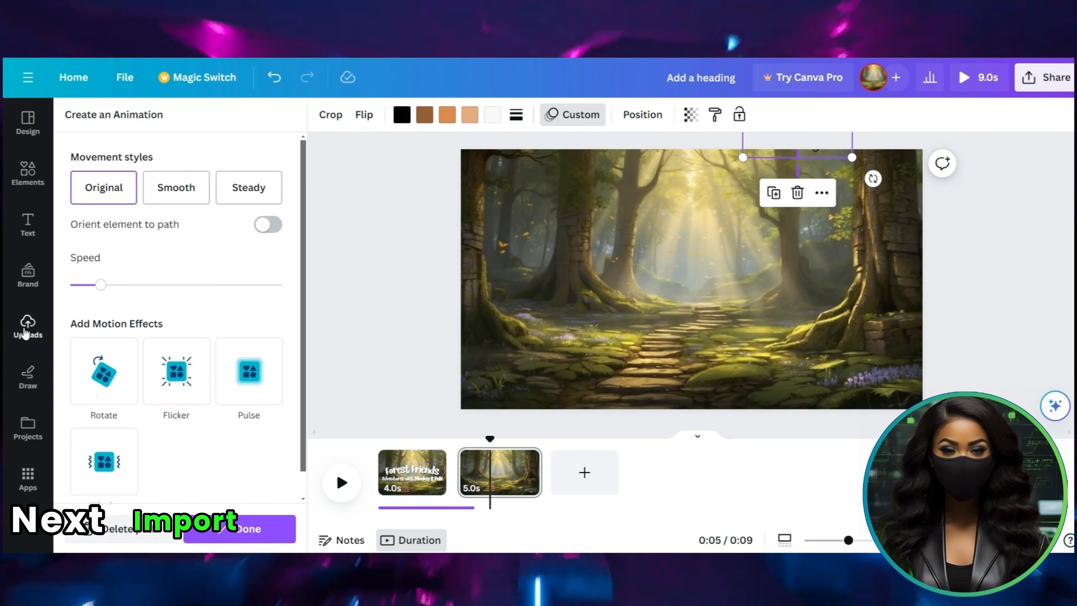
- Add the Monkey 1.mp3 voice-over under the second page and extend that page to 12.1 s
left_click(26, 327)
left_click(260, 224)
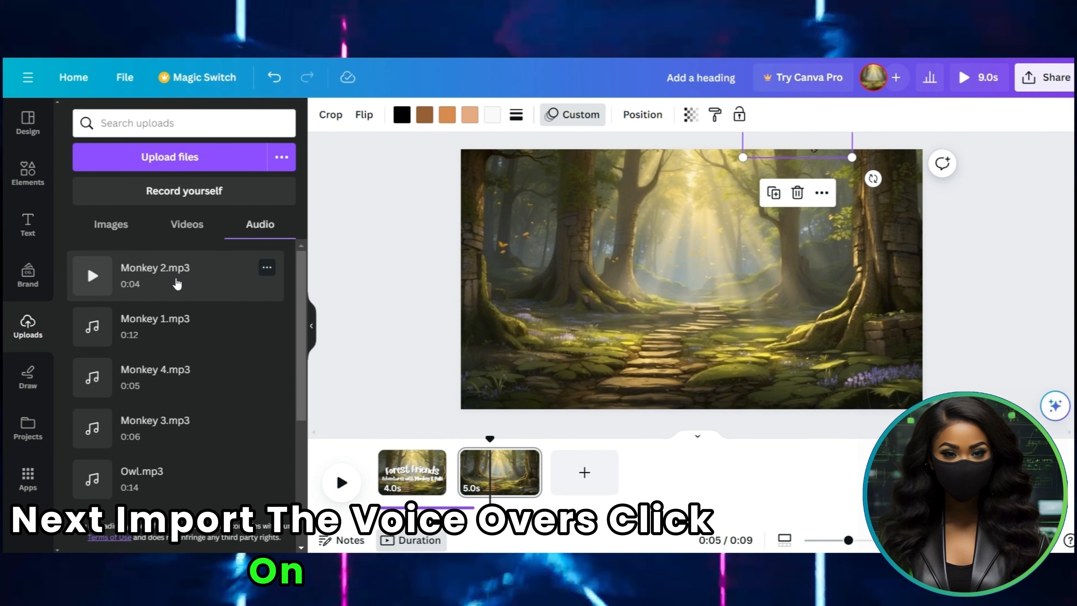
left_click_drag(169, 324, 481, 478)
left_click_drag(536, 453, 653, 452)
left_click(412, 450)
left_click(342, 473)
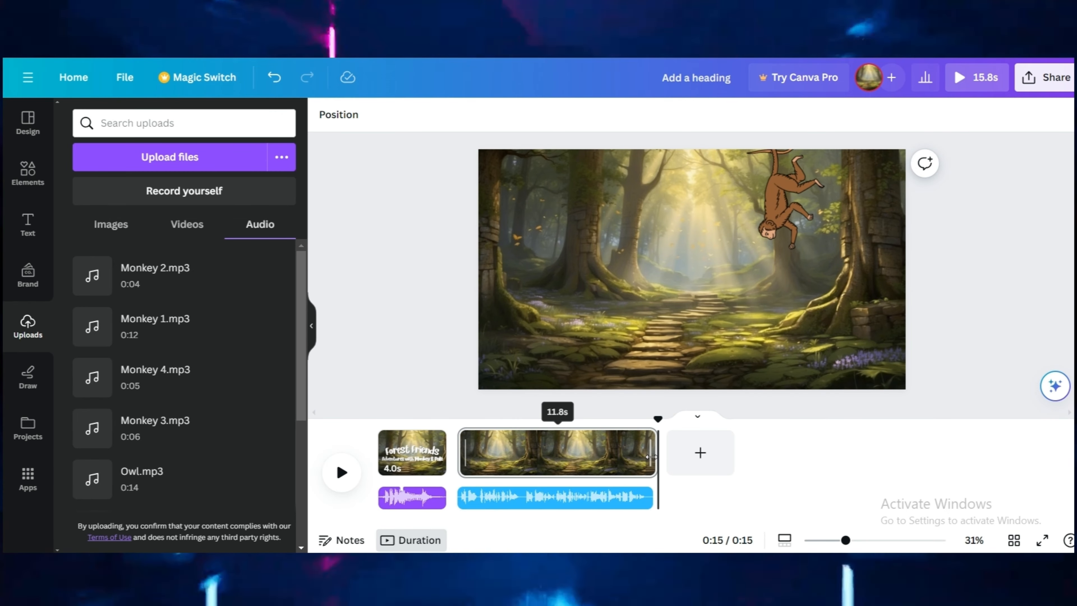
left_click_drag(641, 461, 647, 462)
- Show the monkey's element timing on the second page and delay its start slightly
left_click(483, 458)
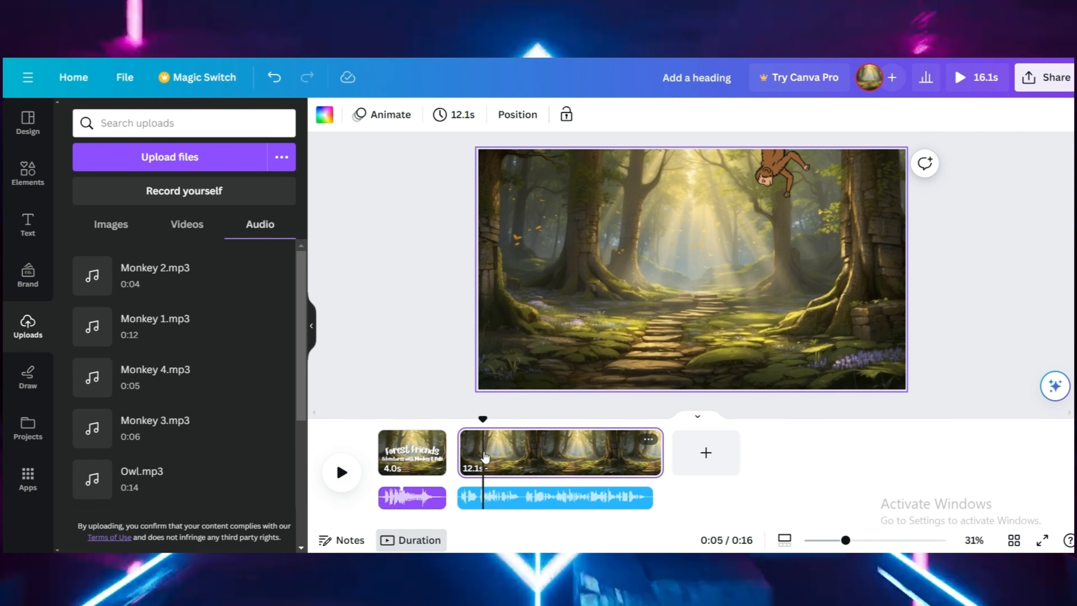
left_click(777, 170)
right_click(784, 154)
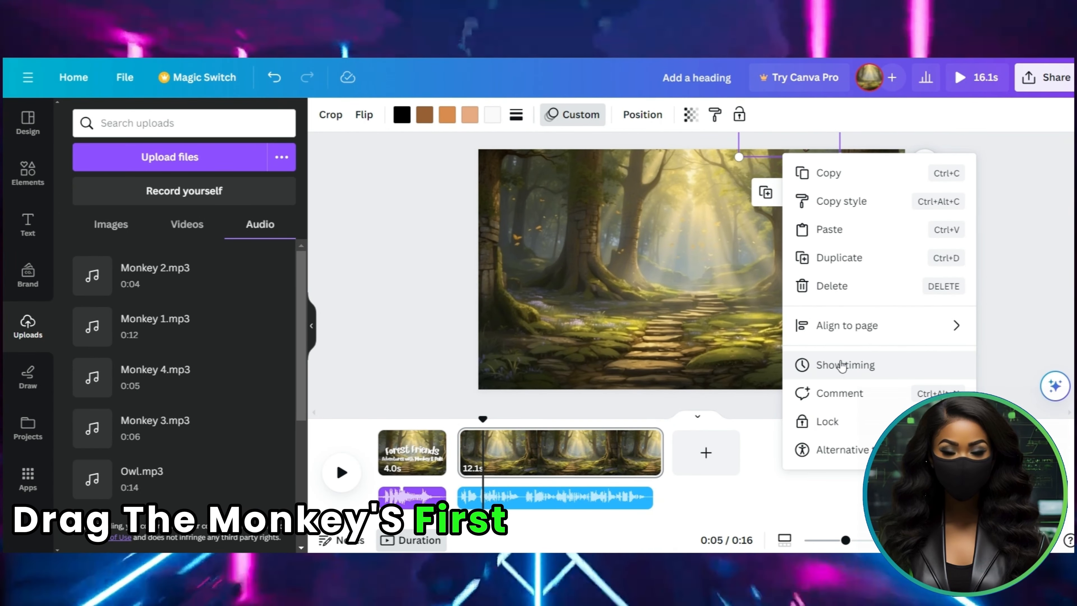
left_click(852, 368)
left_click_drag(460, 427, 469, 428)
- Extend the second page to 15.1 s and delay the Monkey 1.mp3 voice-over to match the monkey's entrance, previewing the timing
left_click_drag(661, 461, 713, 461)
left_click_drag(498, 492, 505, 494)
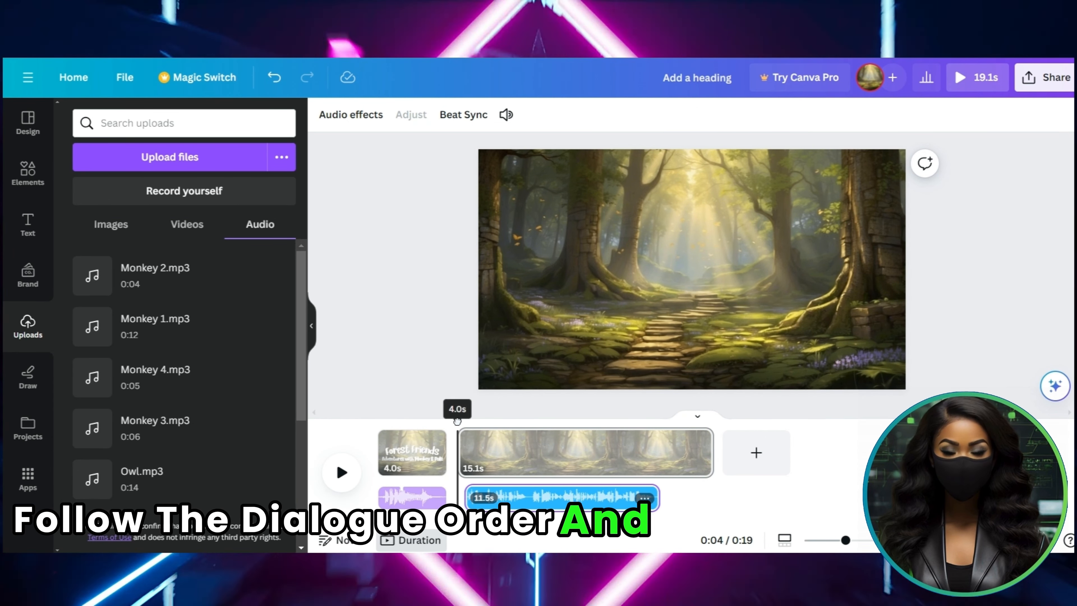
left_click(348, 474)
left_click(352, 476)
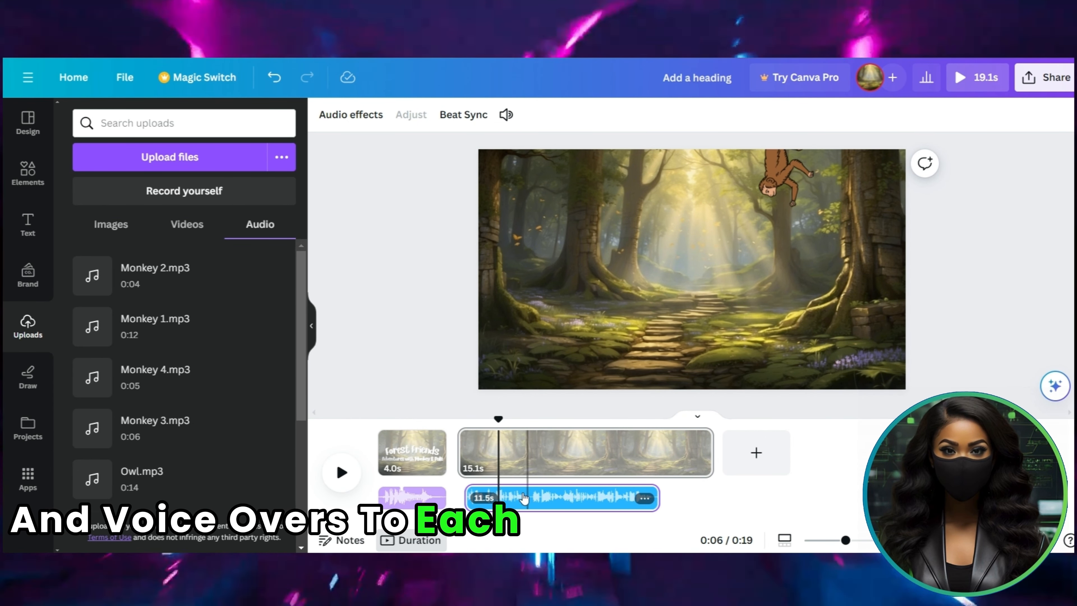
mouse_move(514, 494)
left_mouse_down()
mouse_move(541, 493)
mouse_move(526, 493)
left_mouse_up()
- Preview the monkey scene and shorten the second page to the end of the voice-over
left_click(345, 473)
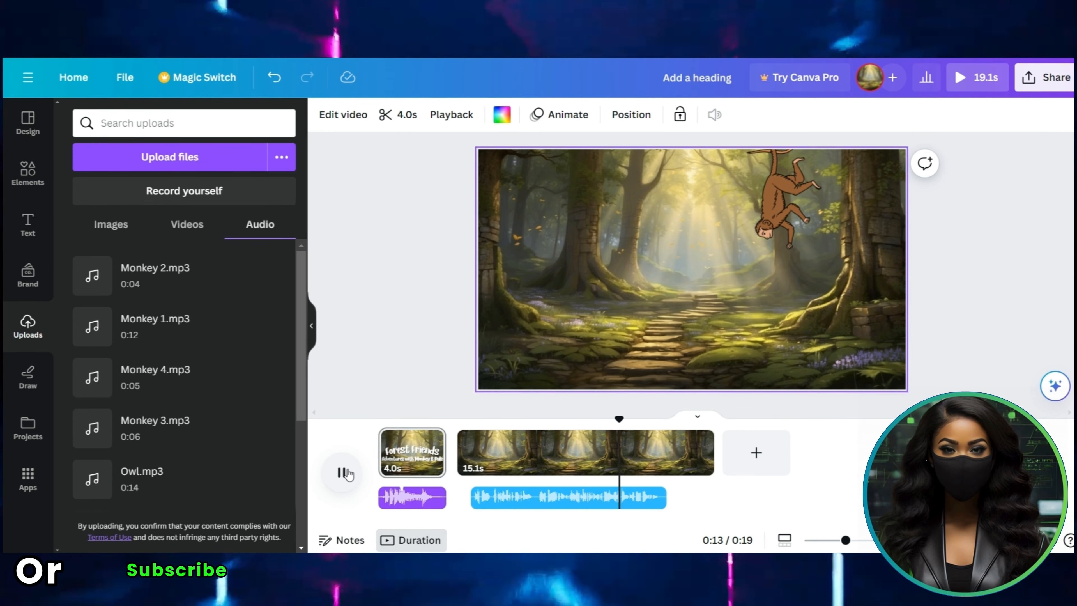
left_click(344, 475)
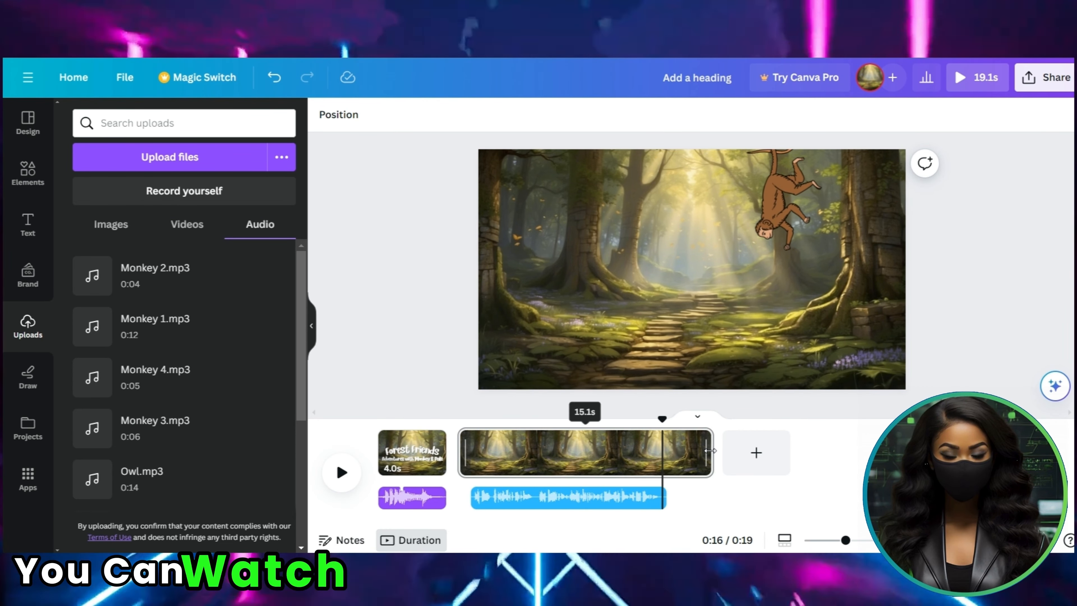
left_click_drag(714, 450, 670, 449)
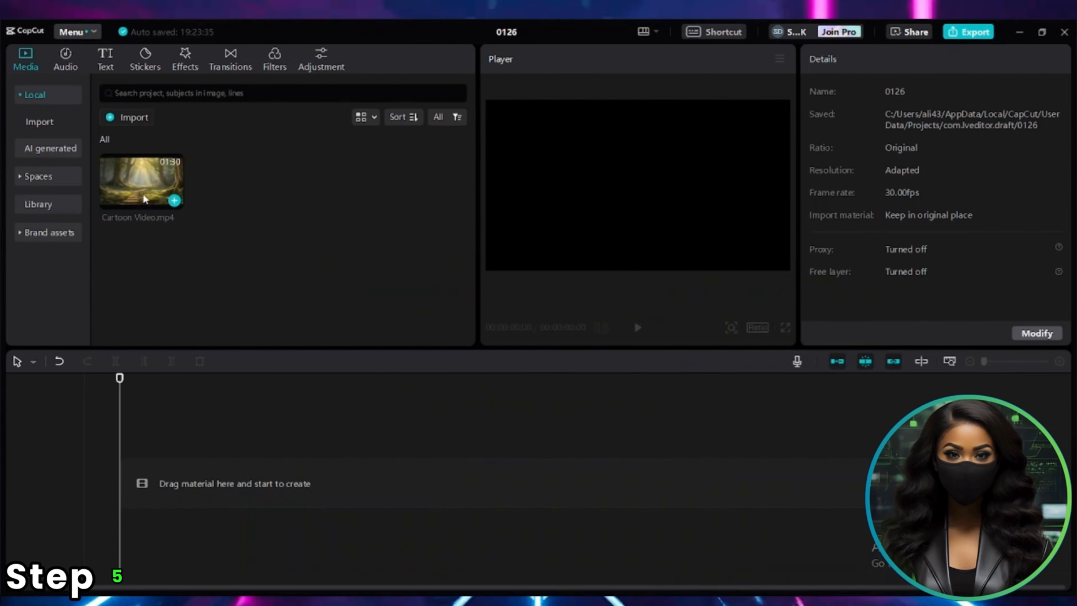
- Switch to CapCut and place Cartoon Video.mp4 on the empty timeline
left_click_drag(144, 200, 166, 477)
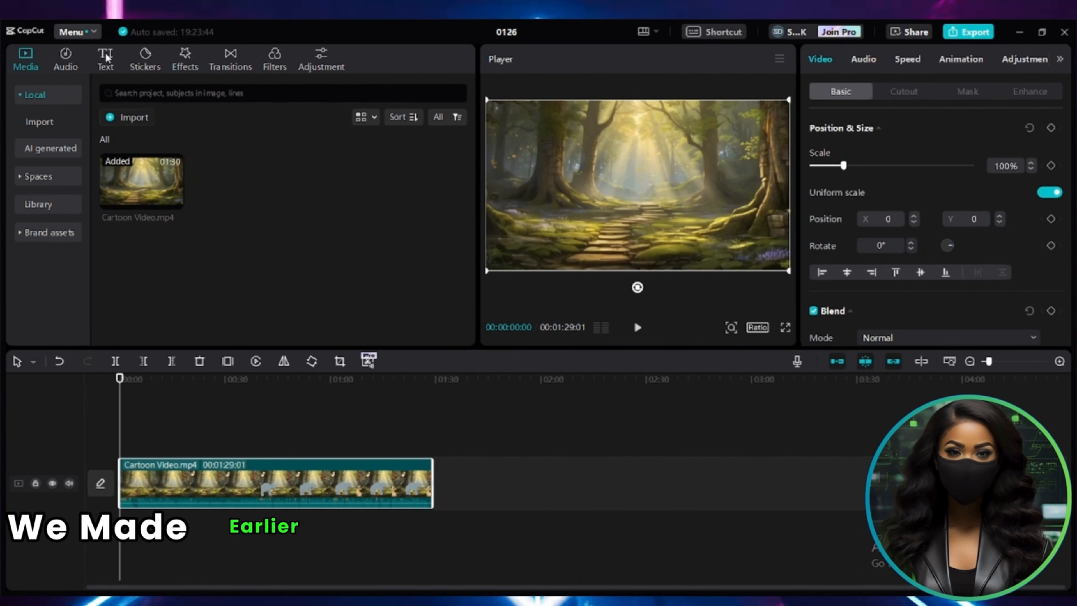